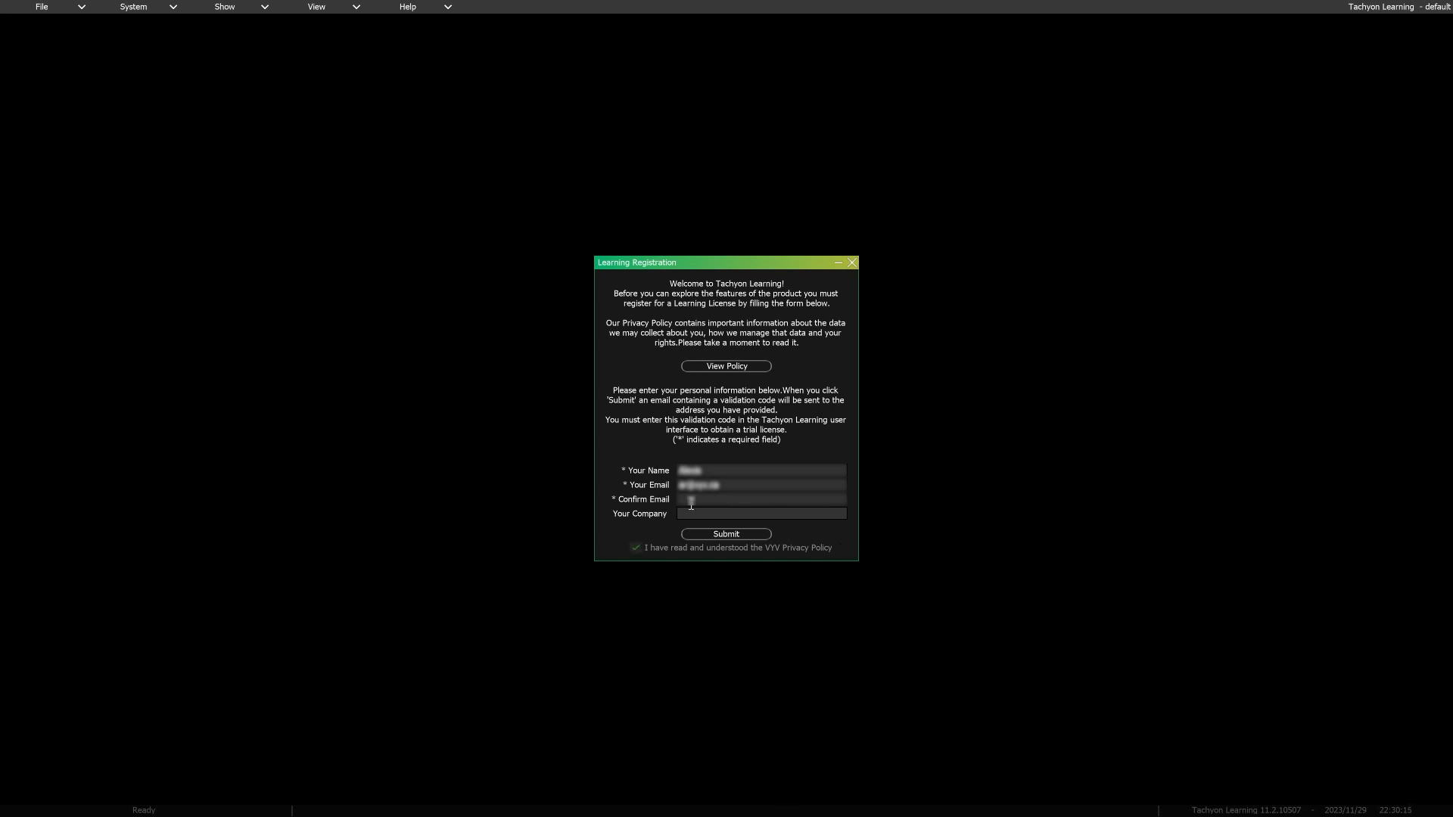
Complete the Learning Registration form by entering the confirmation email address, and submit it.
click(708, 470)
key(Tab)
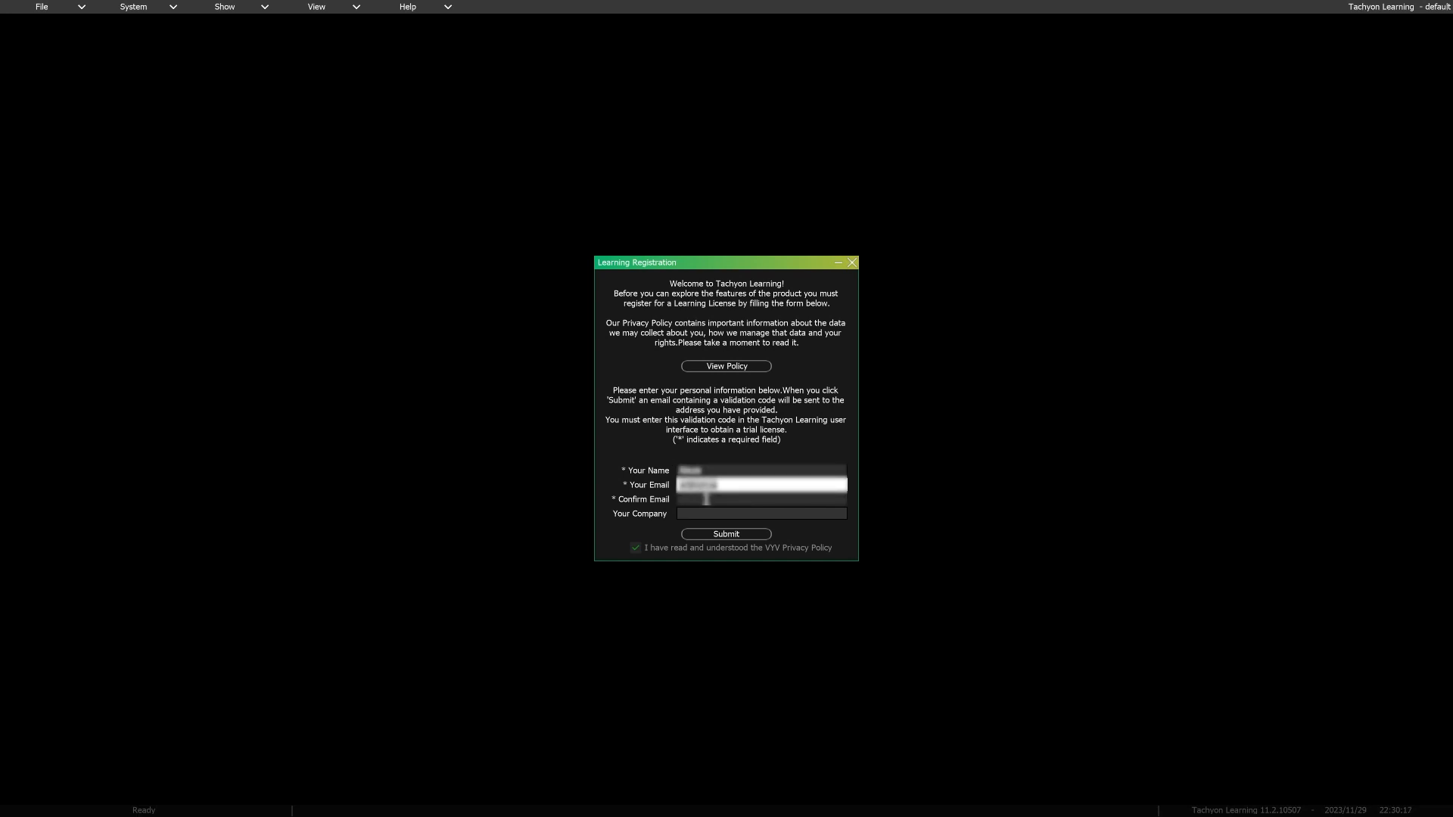
key(Tab)
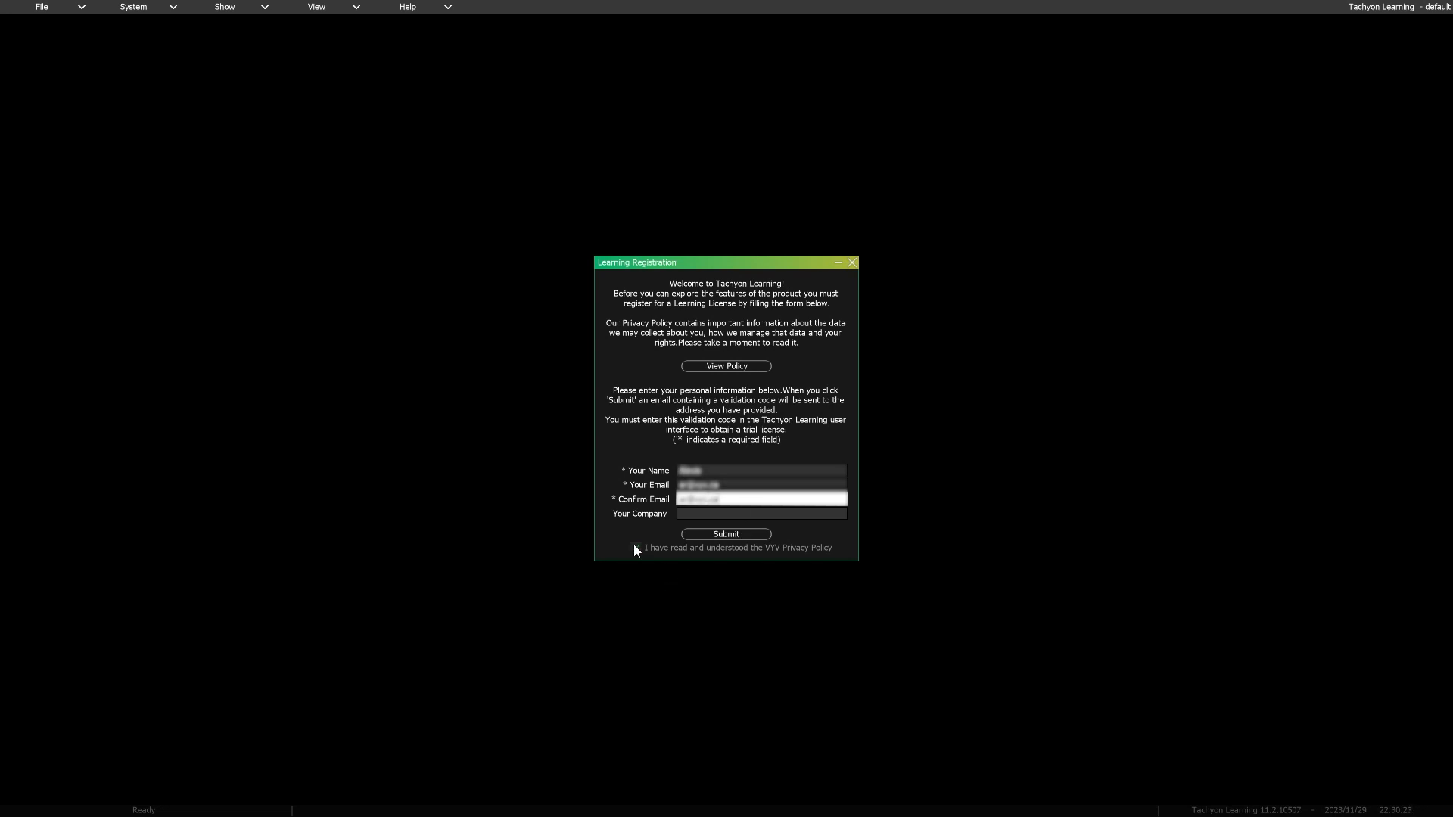
click(748, 533)
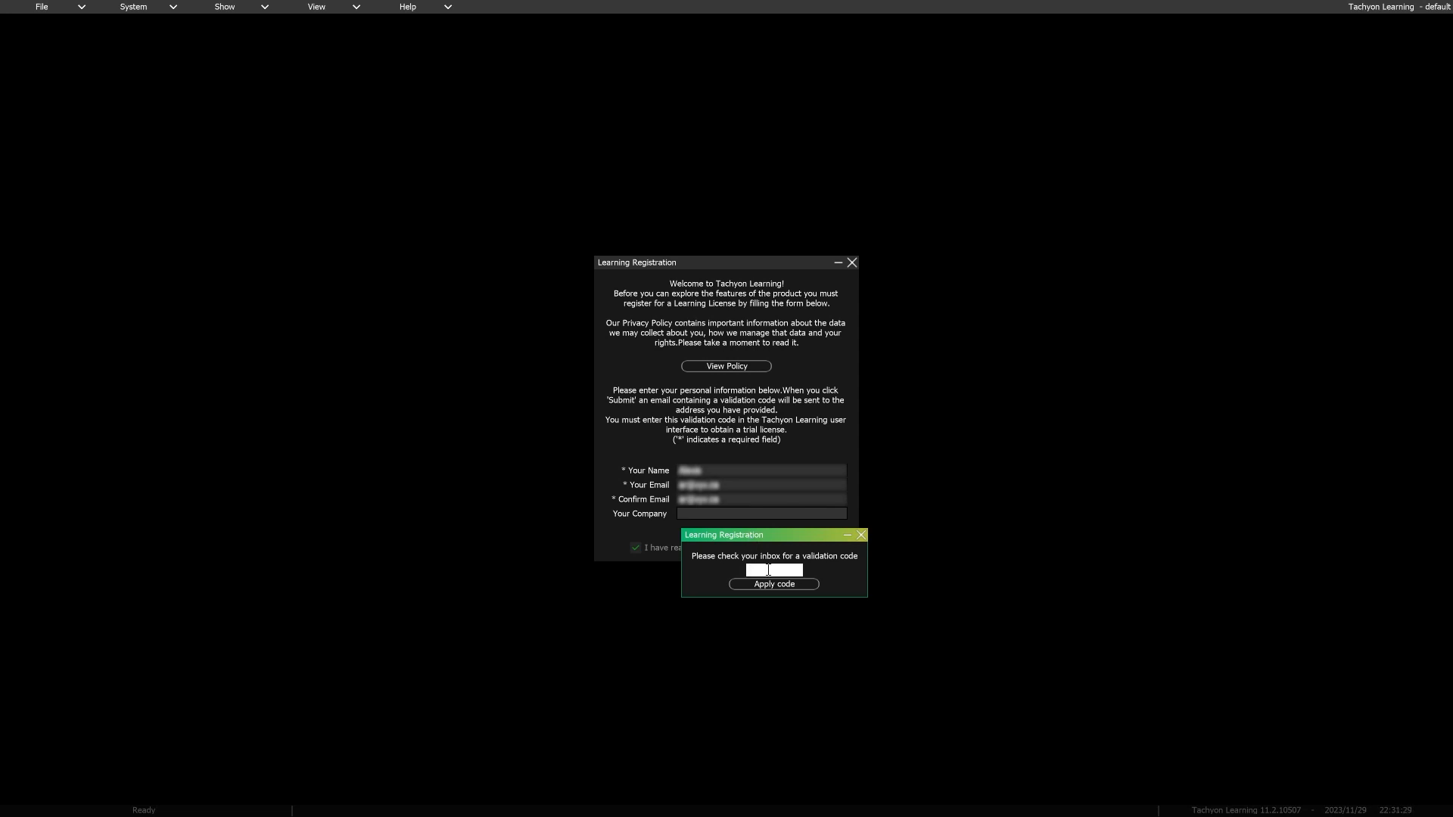
Paste the emailed validation code, apply it to activate the learning license, and dismiss the activation and About windows.
click(767, 586)
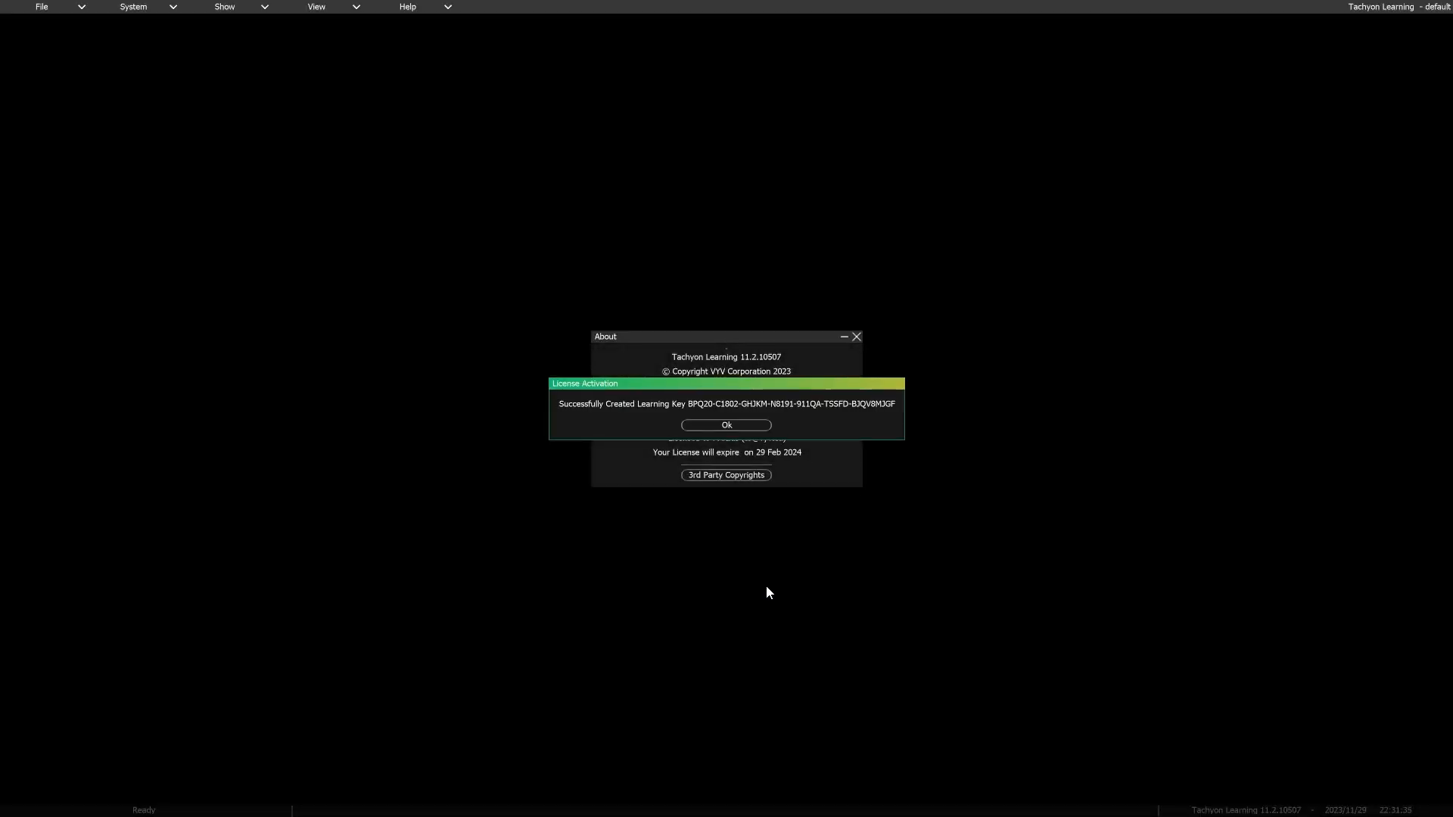
click(739, 425)
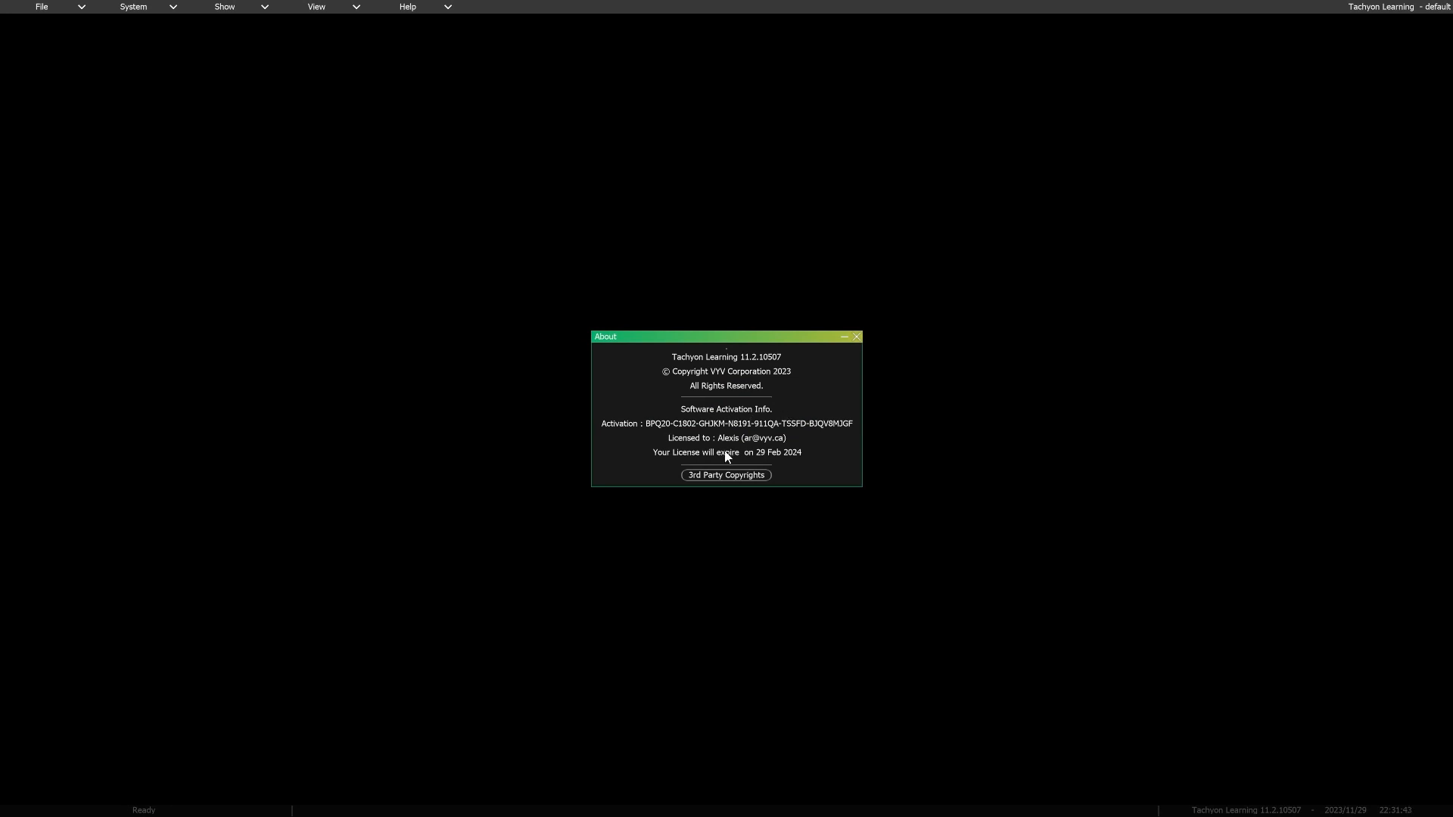
click(856, 336)
Review the output assignments in the system Settings, close them, and inspect both screens in the 3D Scene.
click(120, 6)
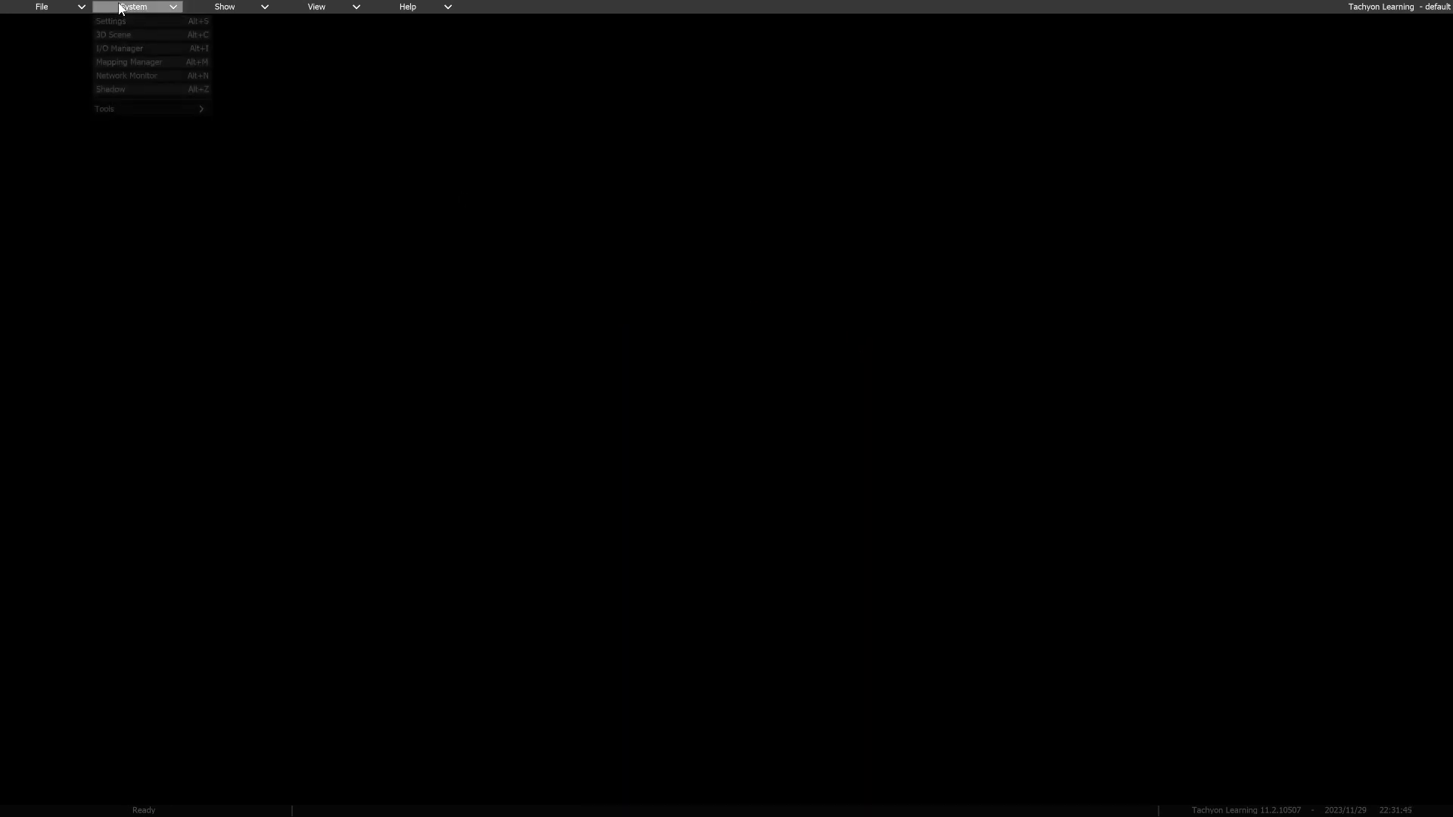
click(124, 22)
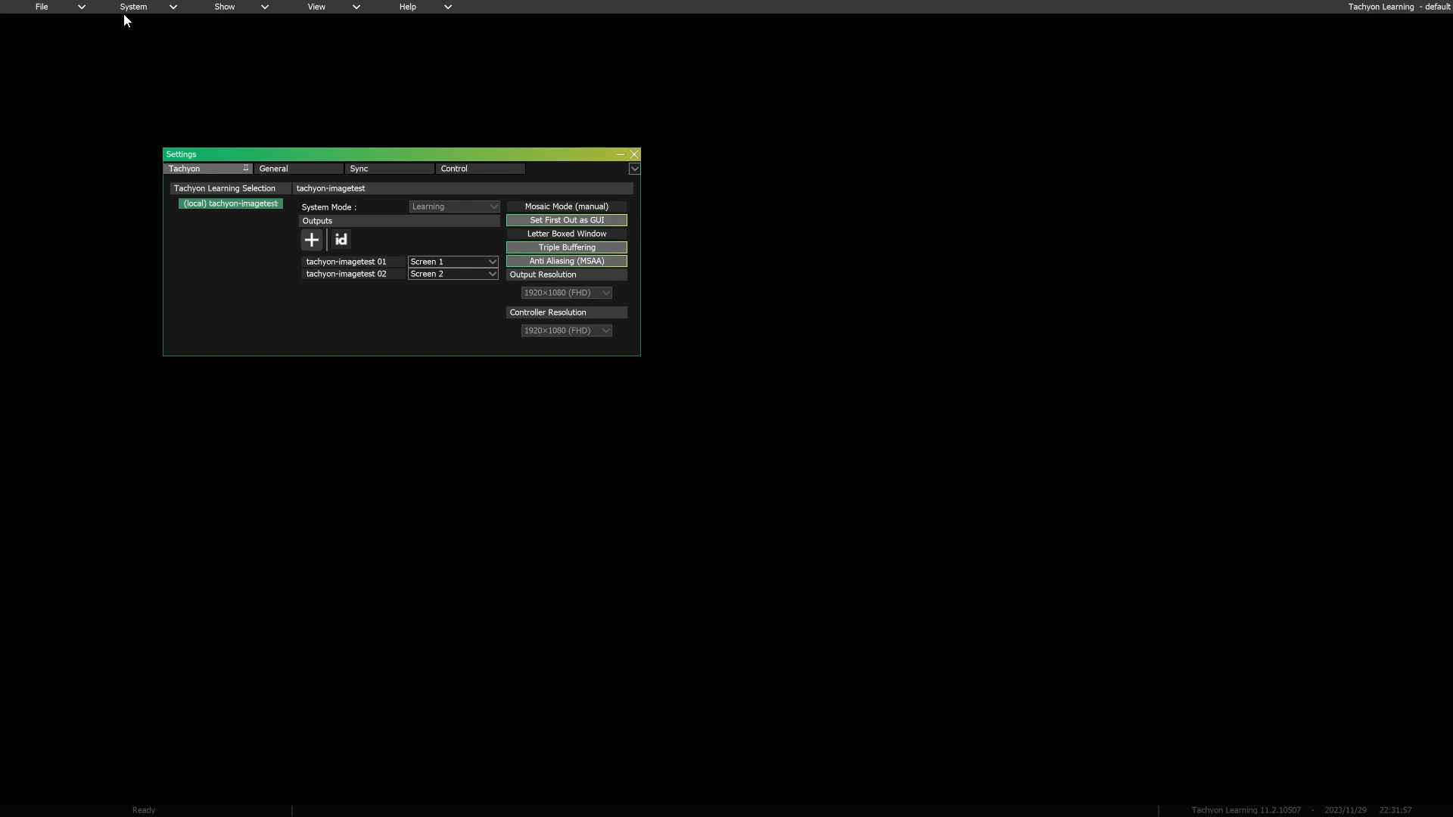
click(124, 10)
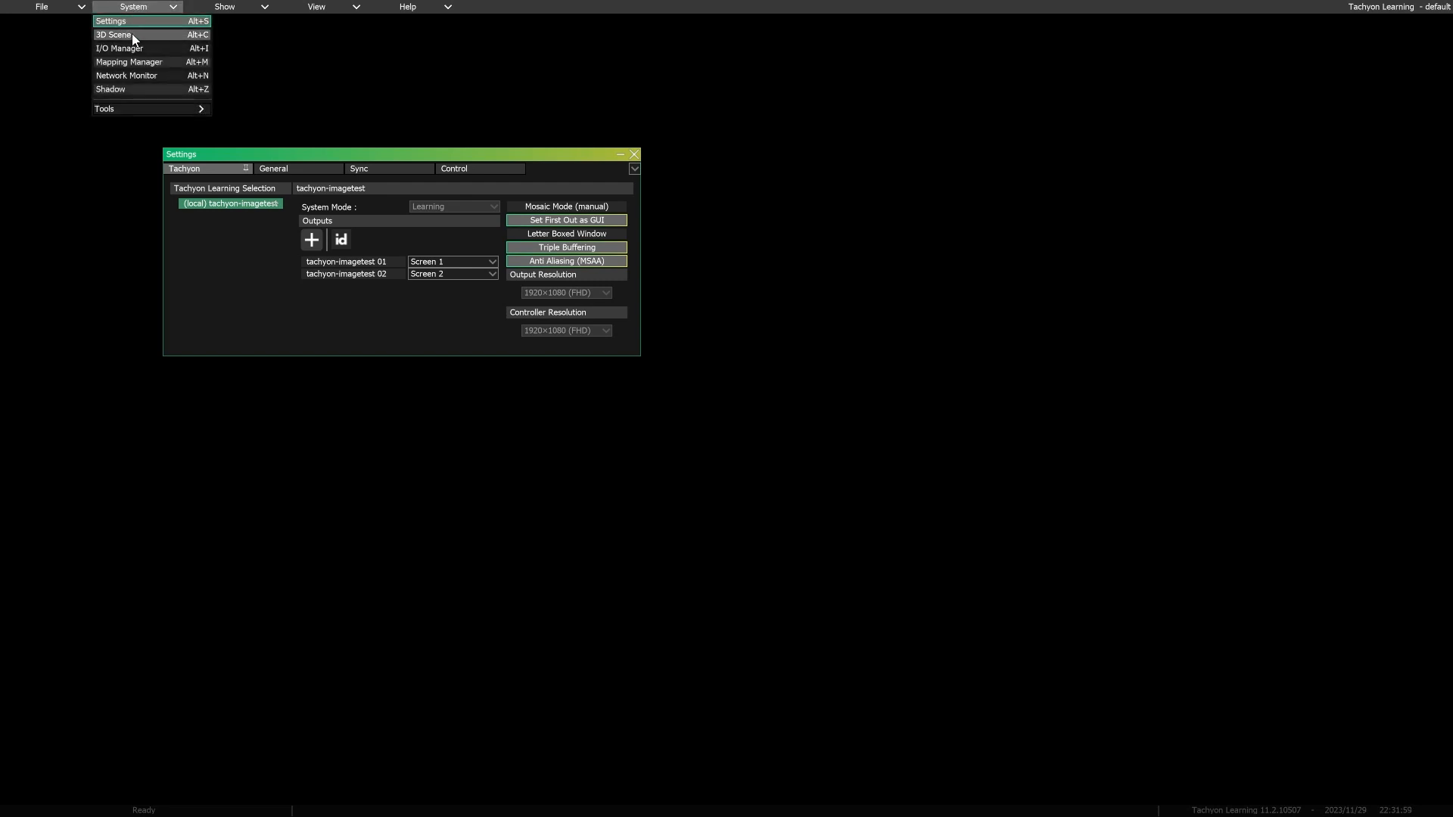
click(132, 35)
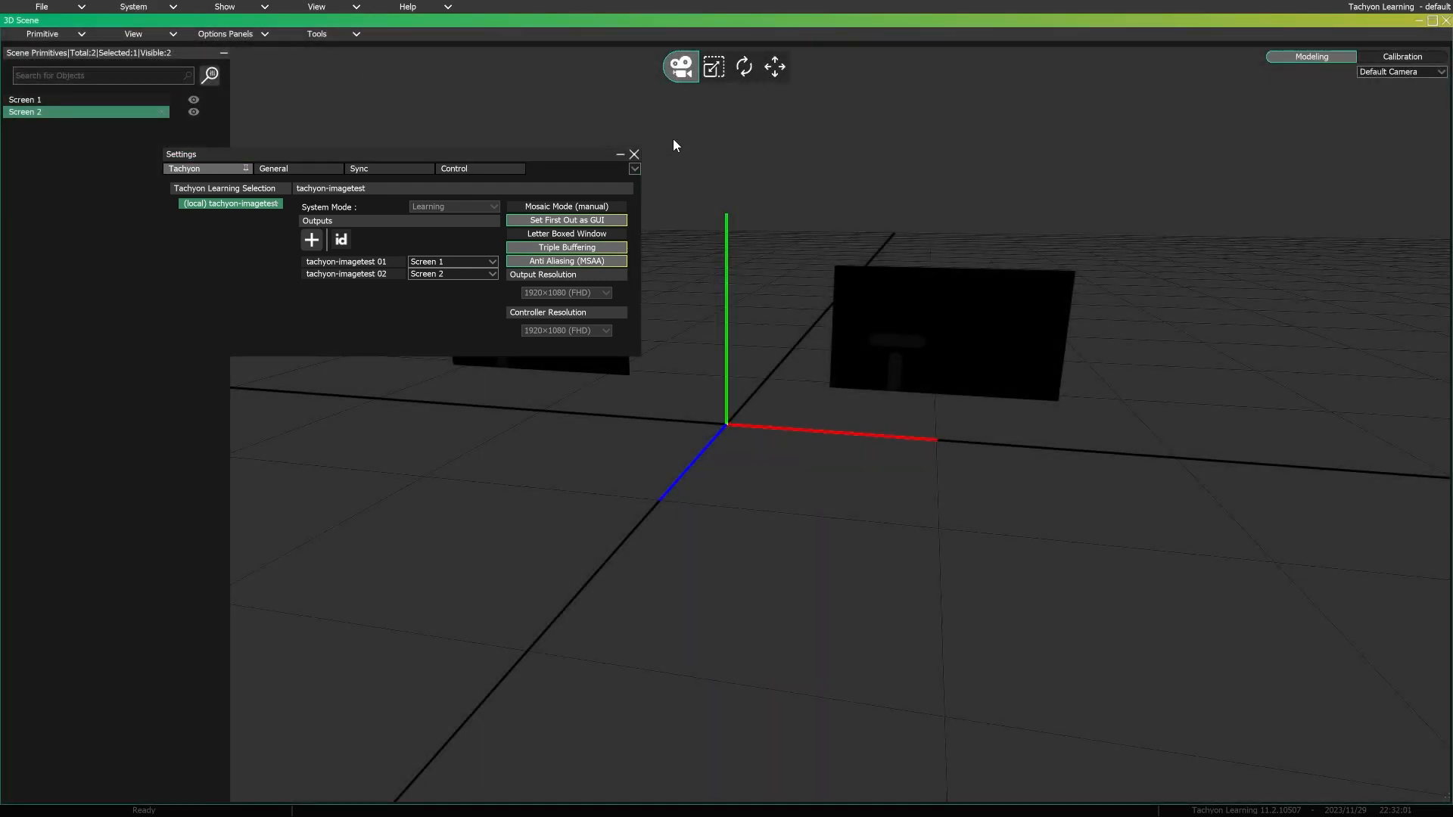
click(634, 155)
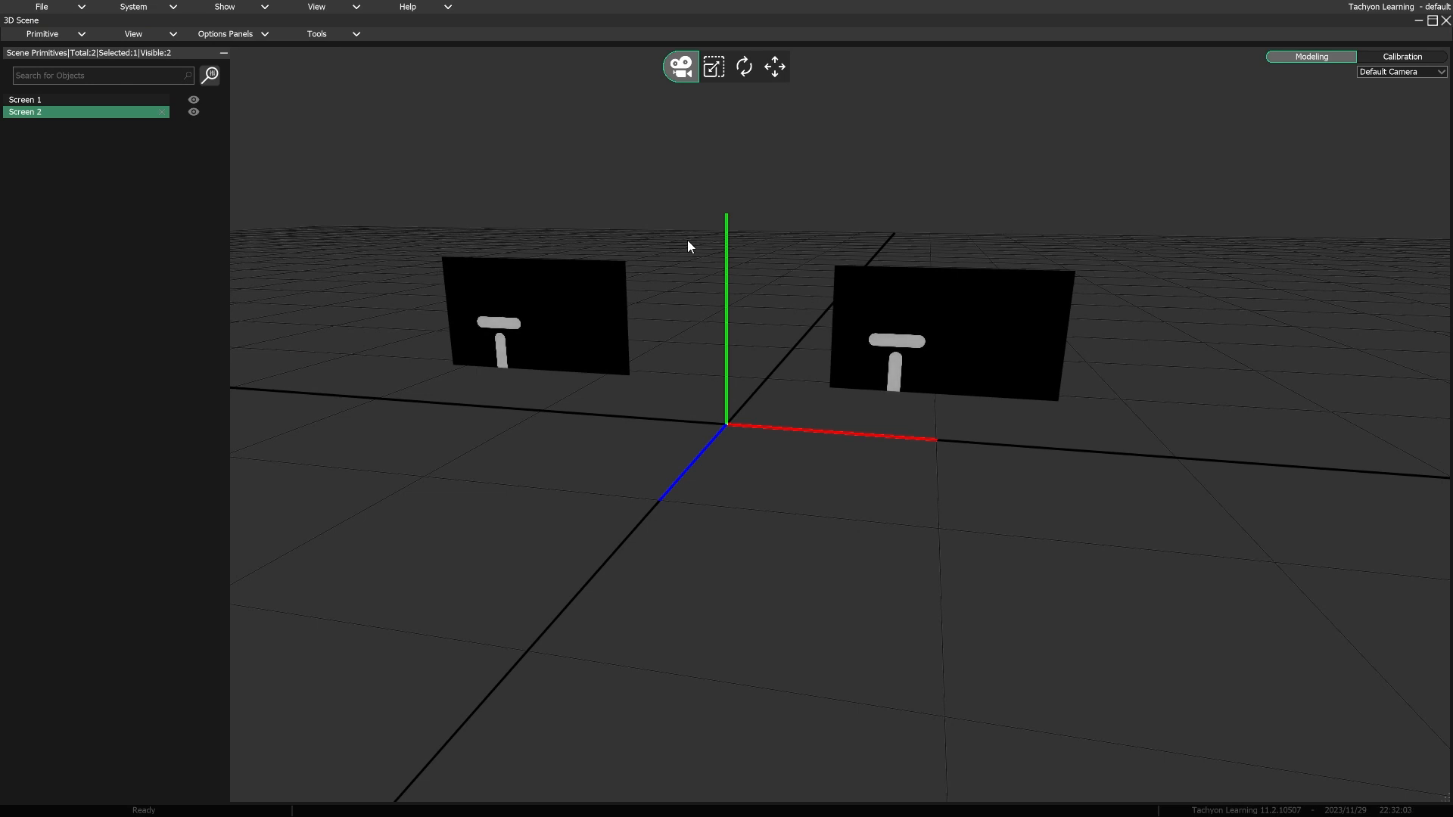
scroll(690, 271, down, 6)
drag(824, 275, 921, 295)
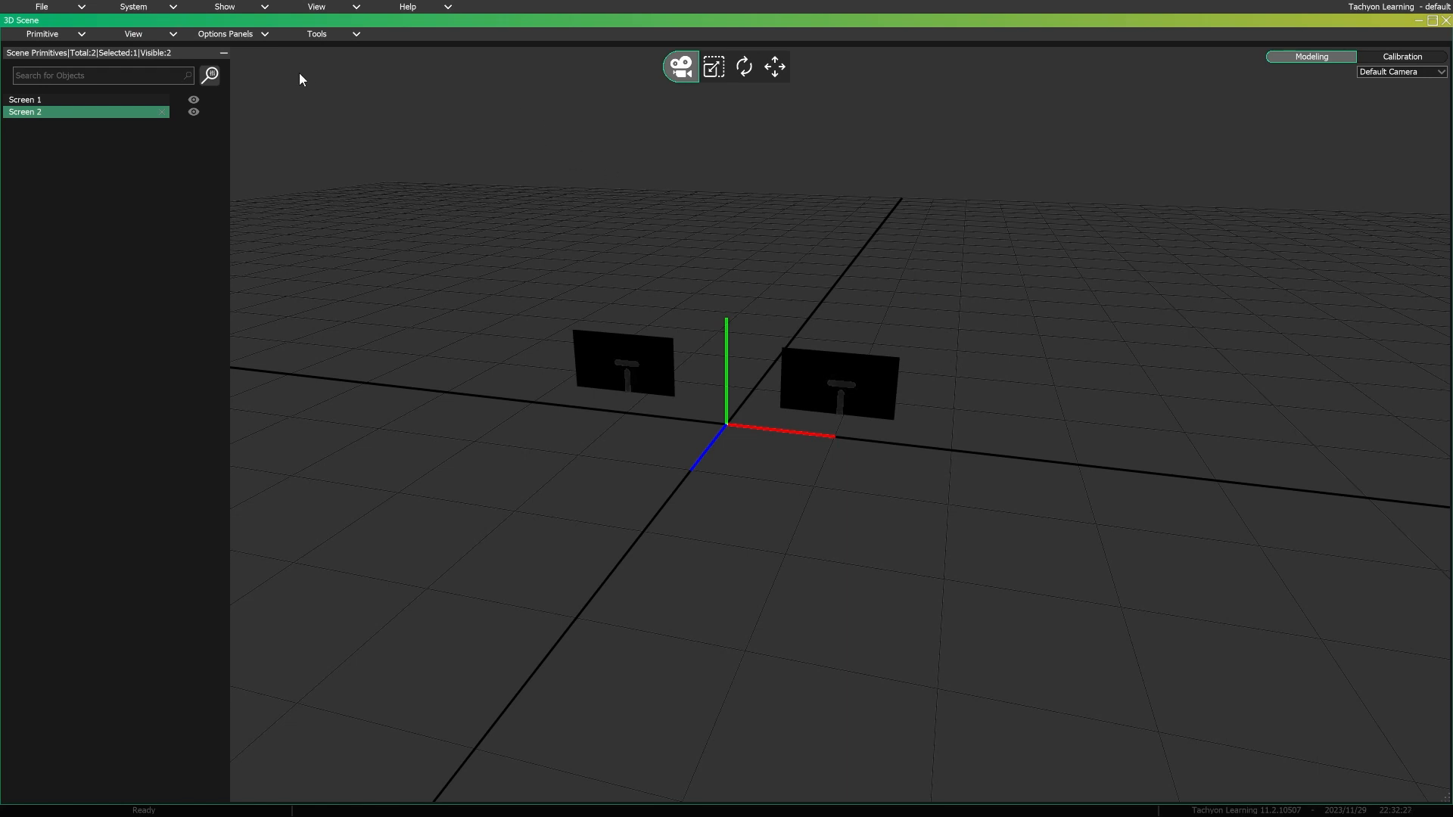
Open the Timeline for the show and bring up the File Manager over it.
click(247, 9)
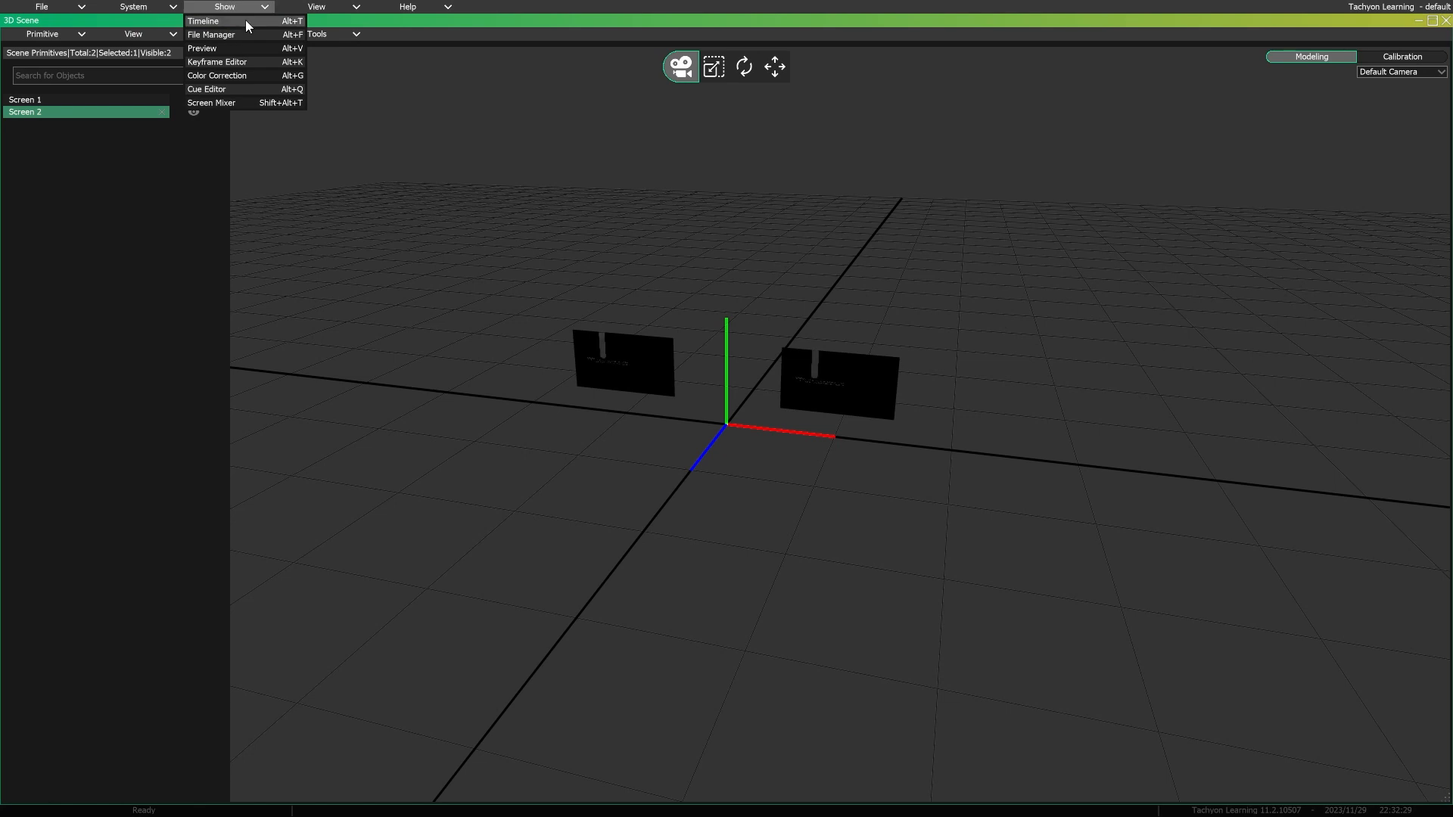
click(246, 23)
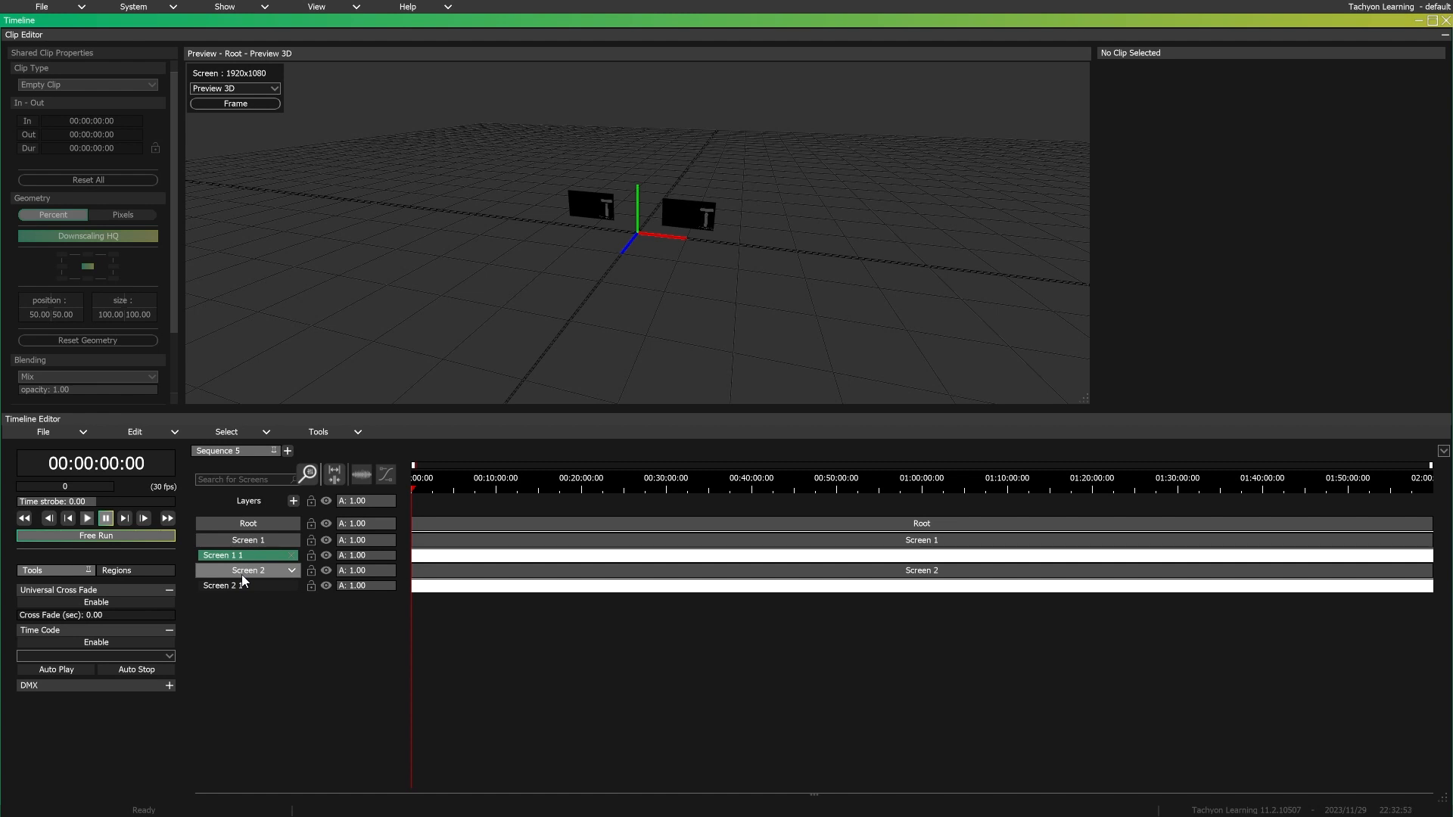
click(231, 7)
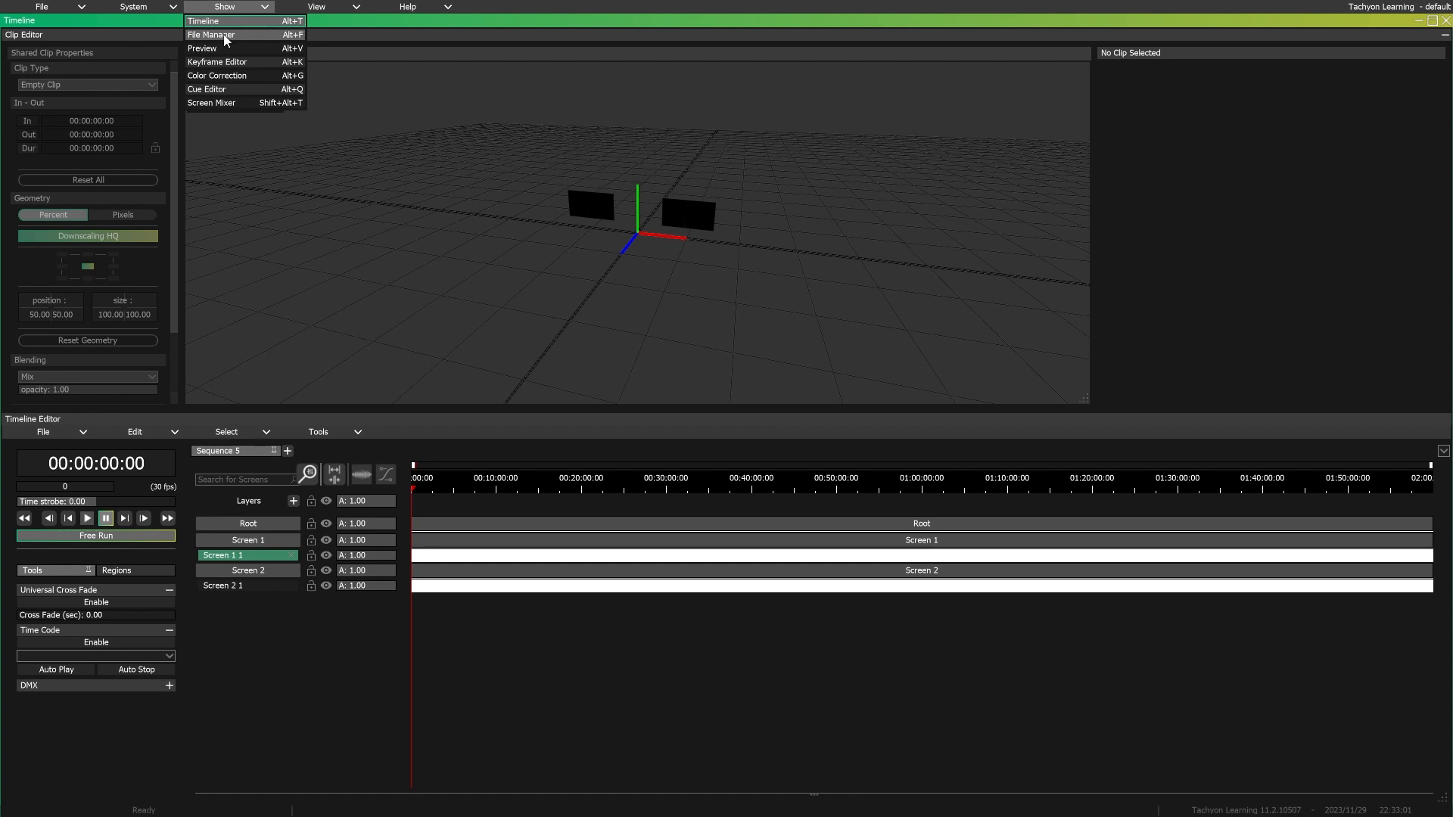
click(226, 36)
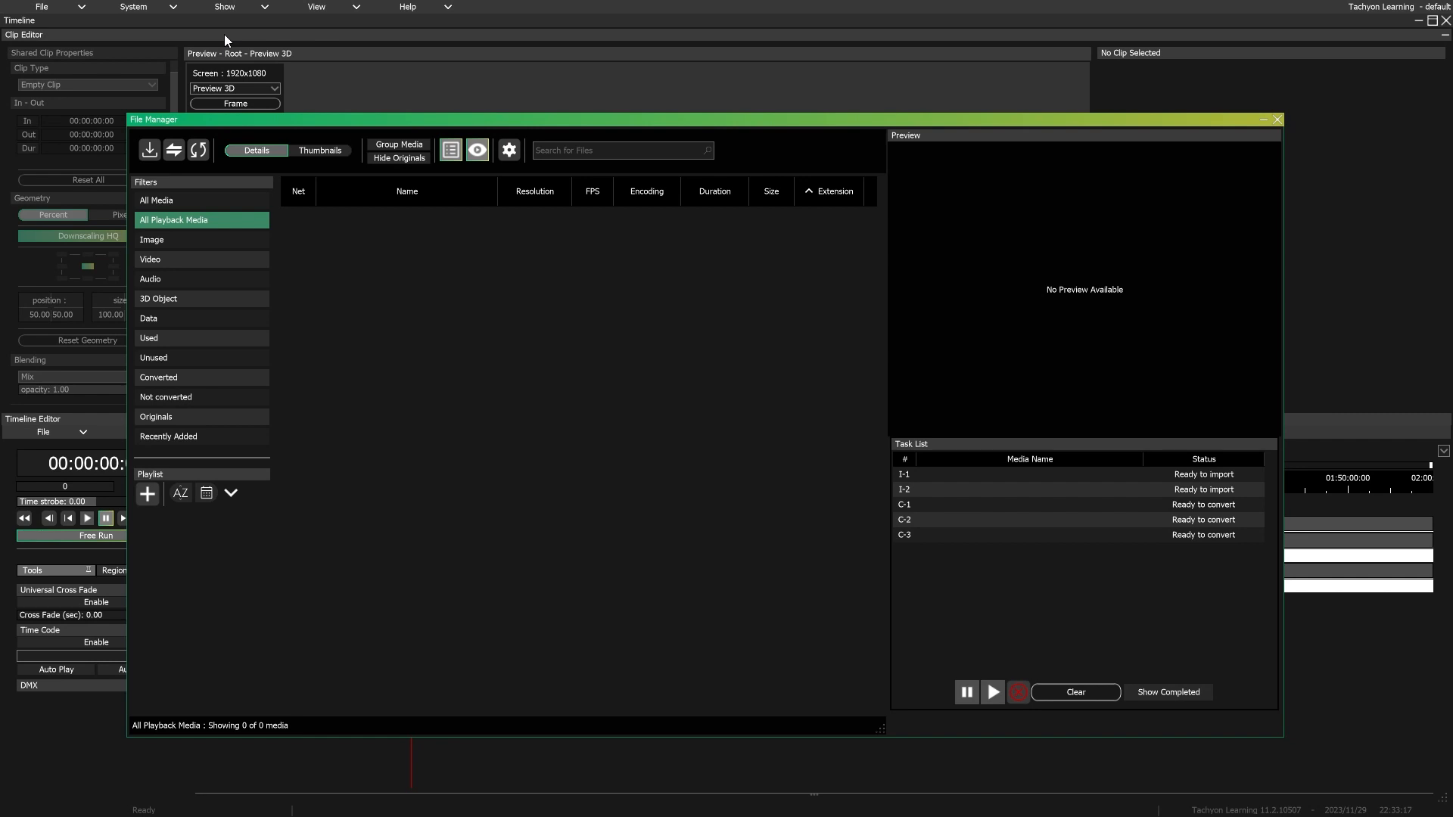
Import Logo_Tachyon_Vert.png and Sh05_EndLogo_Puzzle_A_LOOP_v17.mp4 from the Downloads folder into the project.
click(148, 155)
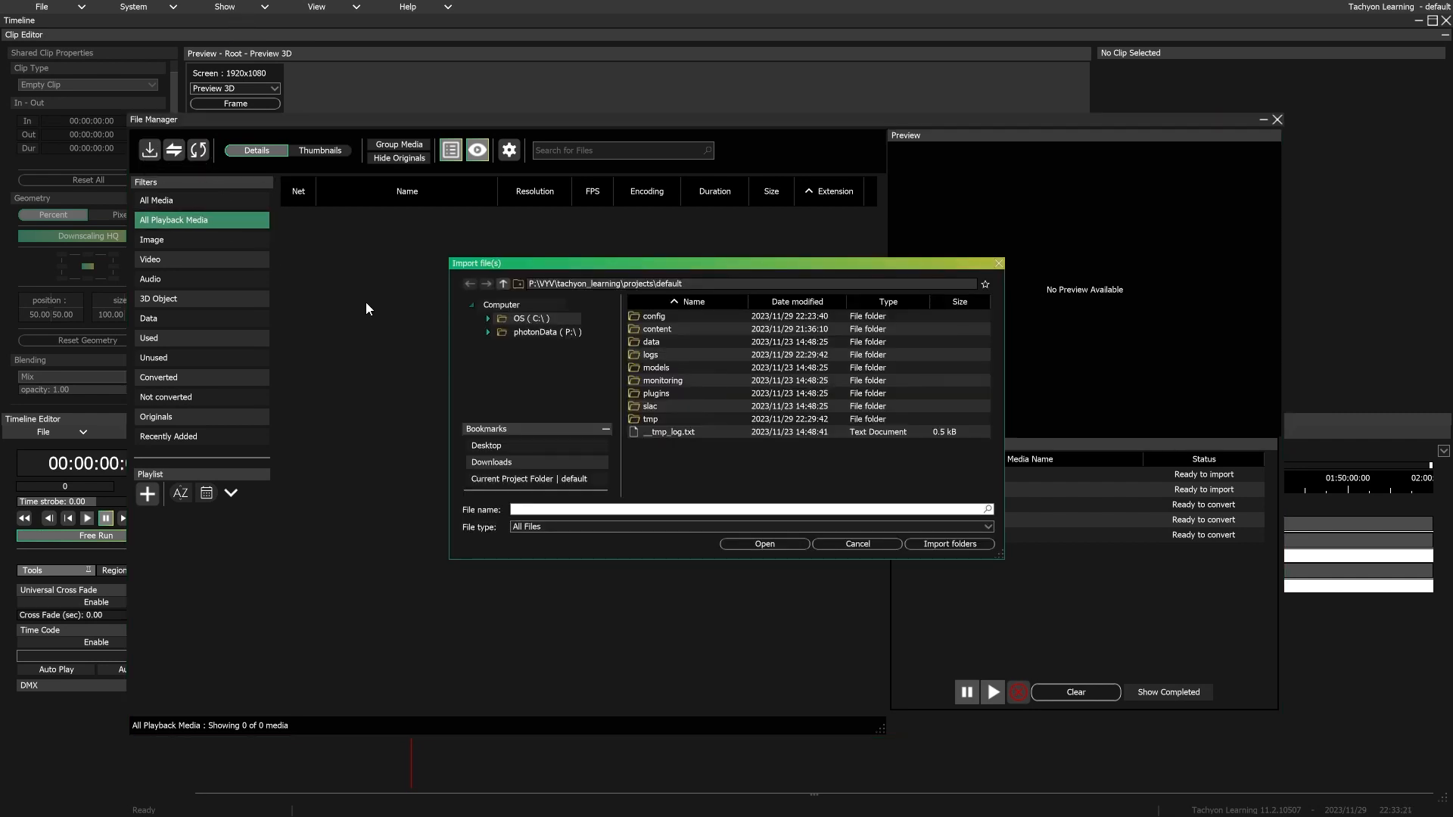
click(566, 459)
click(727, 316)
ctrl+click(725, 328)
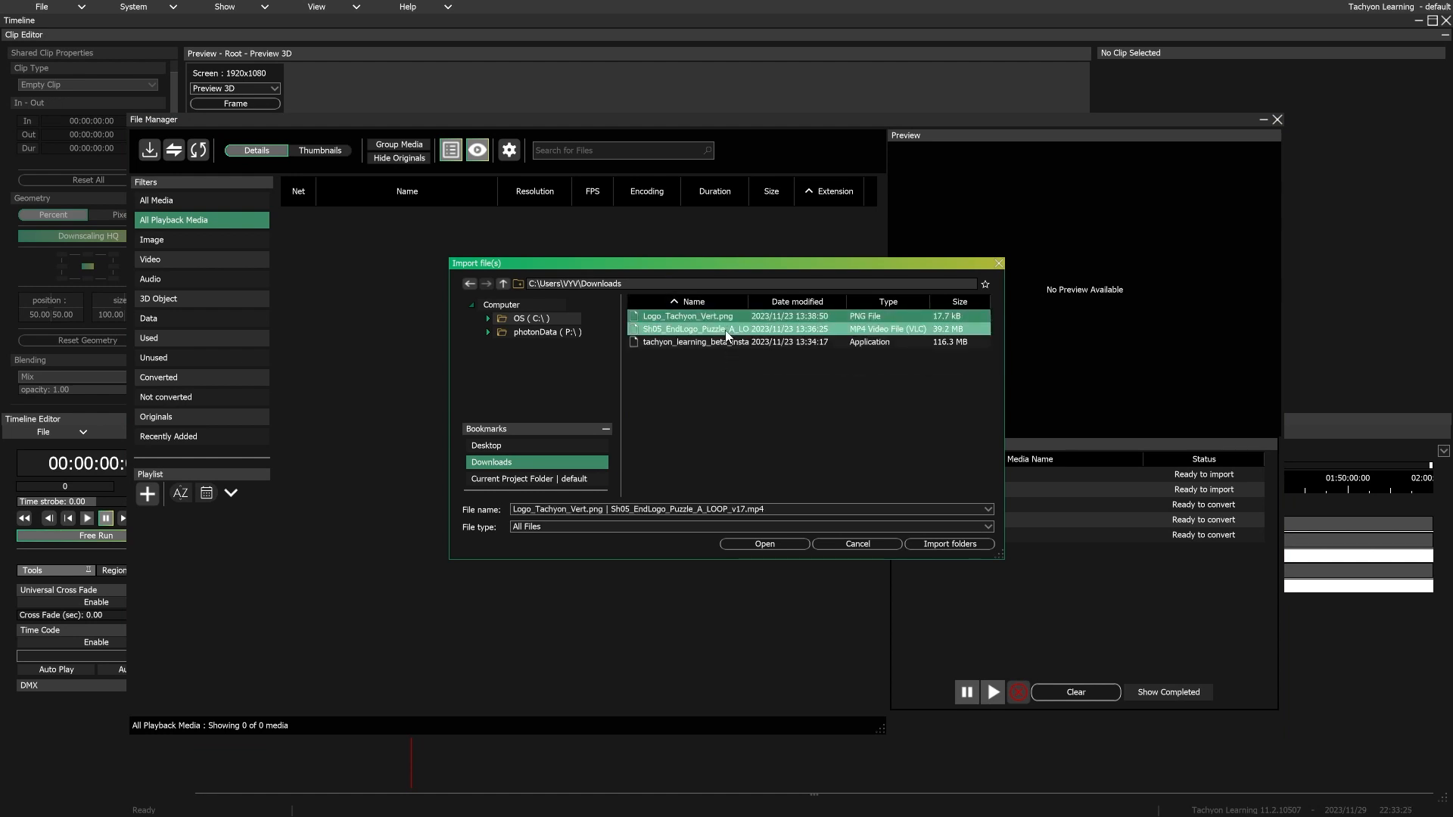
click(748, 542)
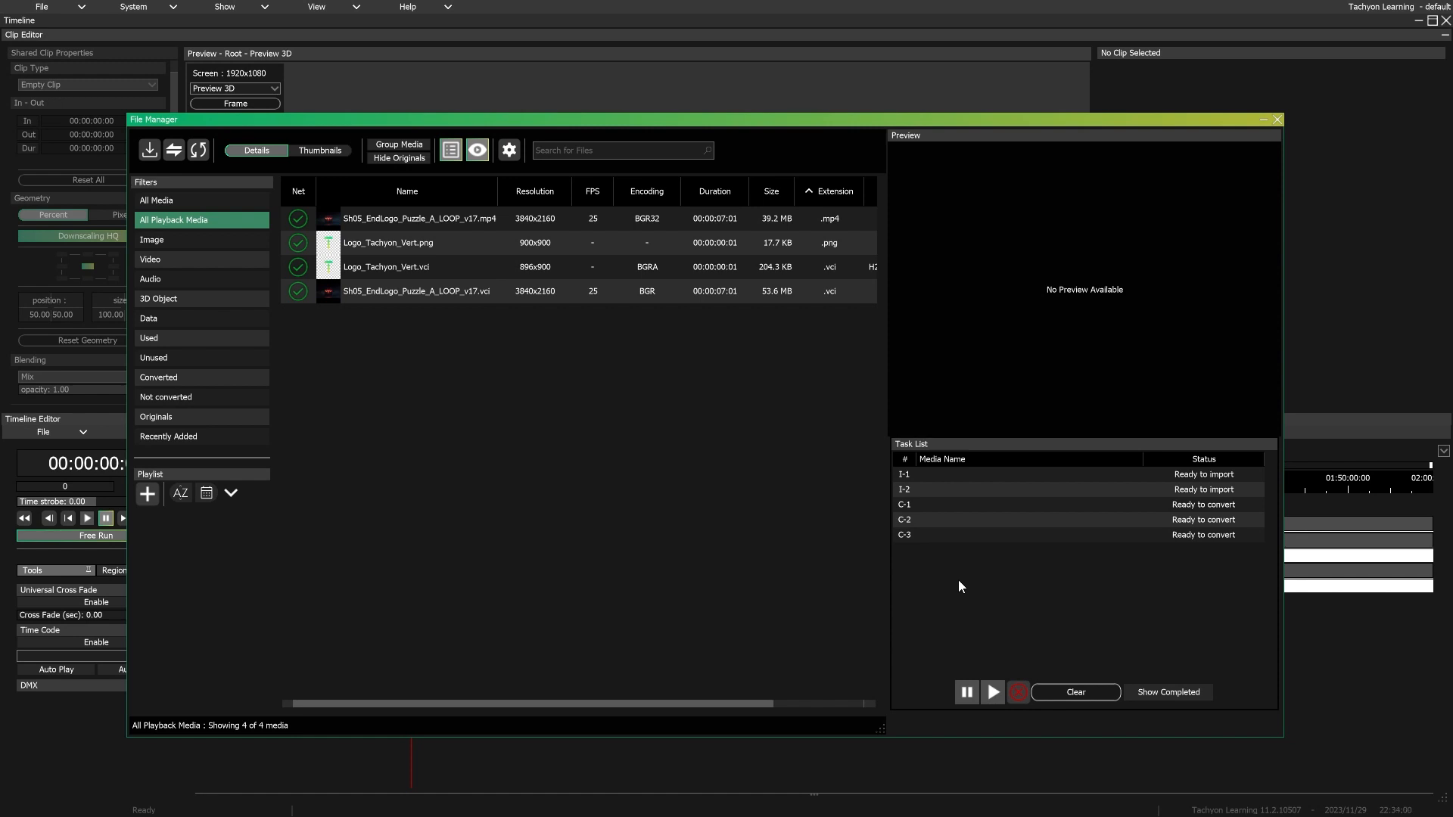
Hide the original media and place Logo_Tachyon_Vert.vci on layer Screen 1 1 and Sh05_EndLogo_Puzzle_A_LOOP_v17.vci on layer Screen 2 1.
click(407, 159)
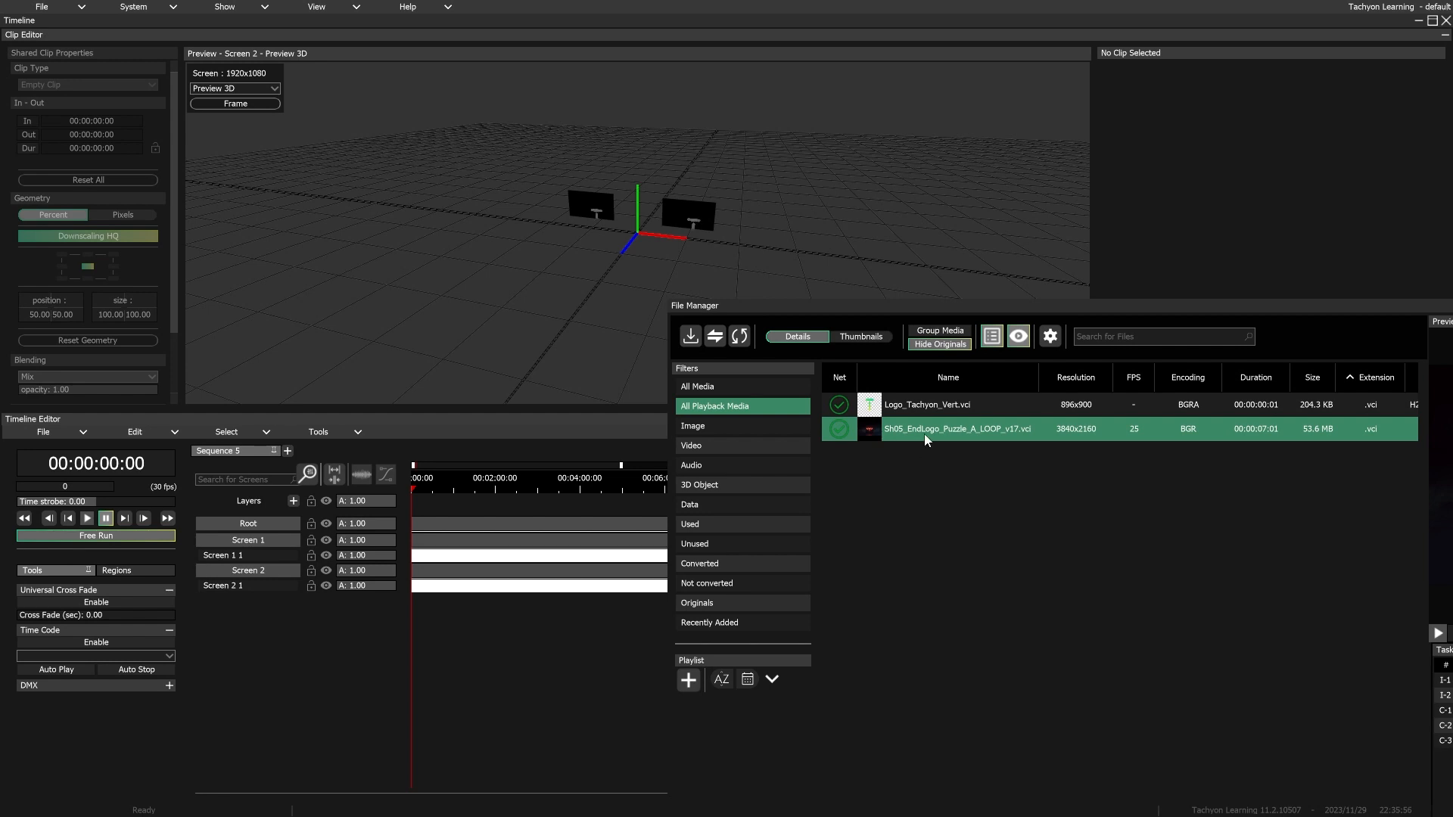
click(934, 408)
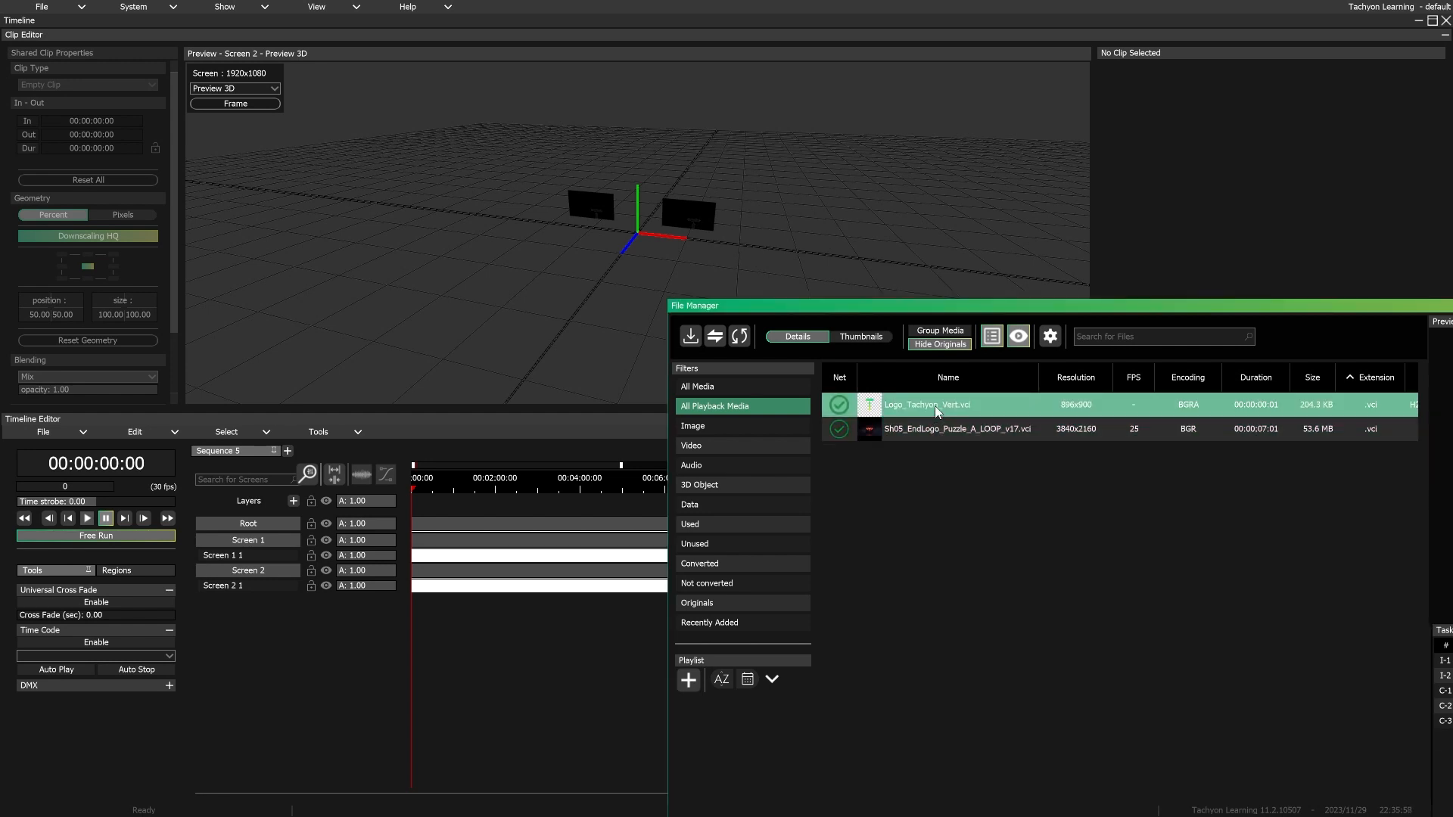
mouse_move(934, 406)
mouse_down()
mouse_move(790, 467)
mouse_move(477, 555)
mouse_move(421, 553)
mouse_up()
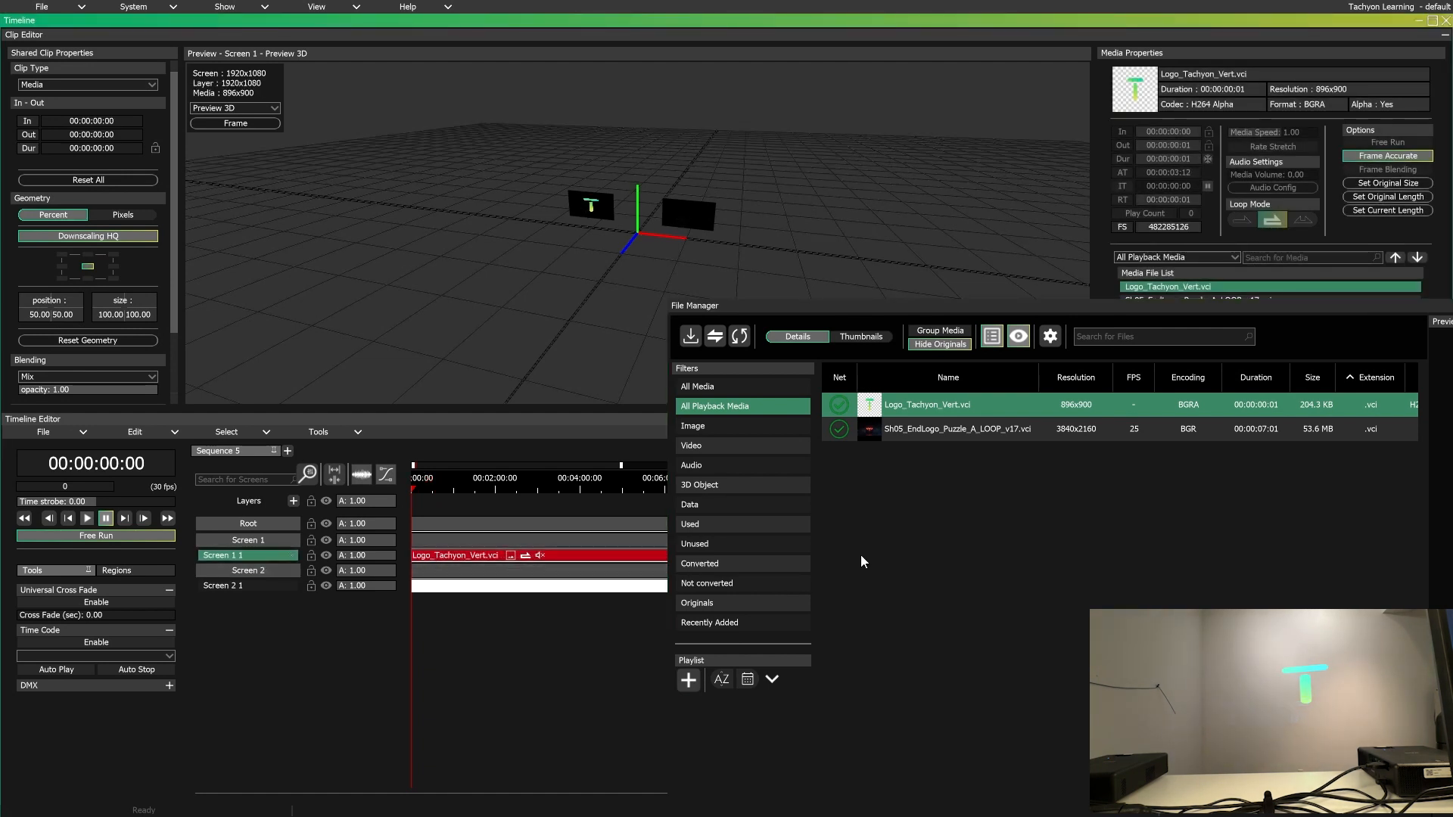
drag(951, 430, 420, 591)
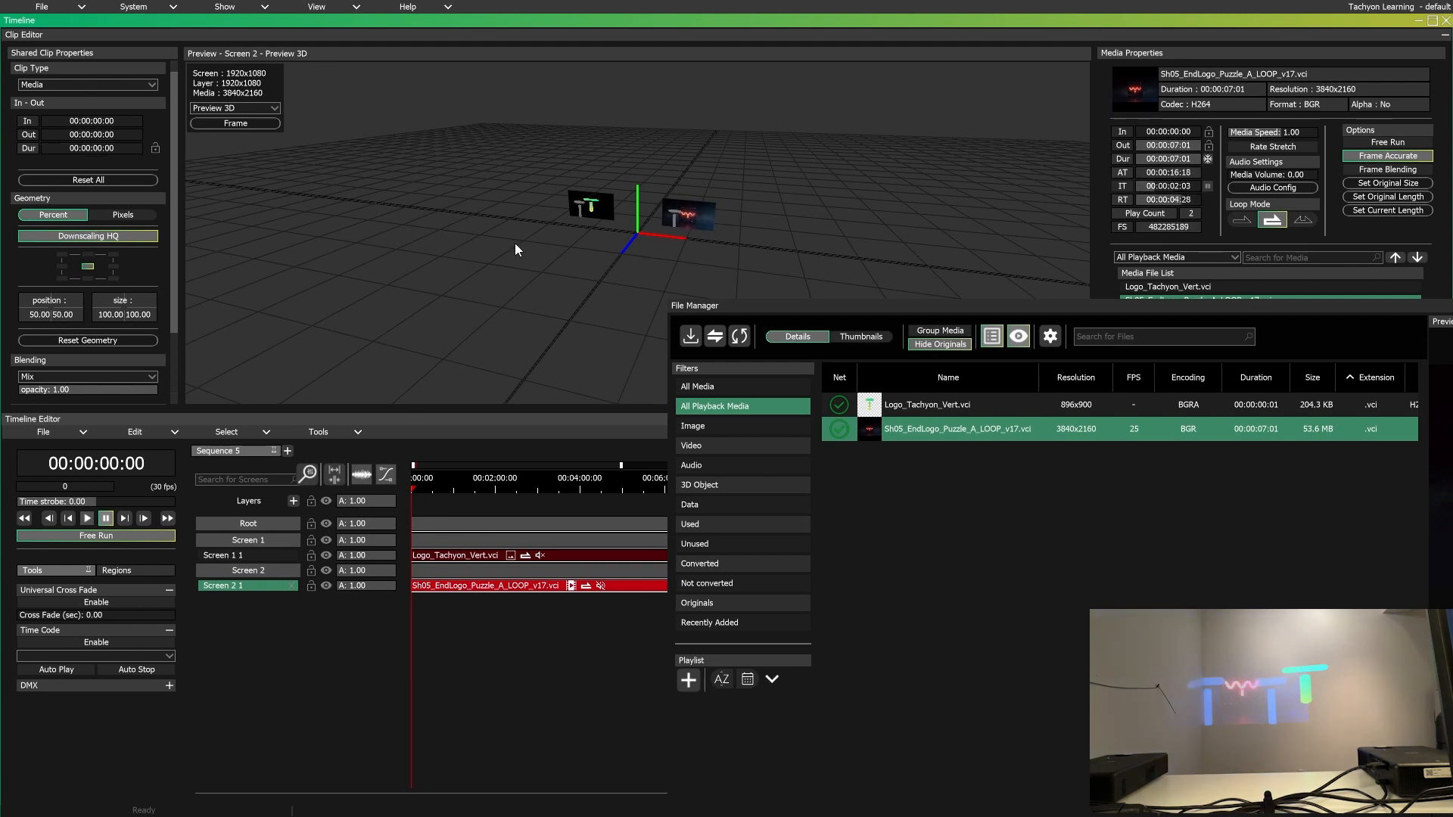
double_click(1092, 301)
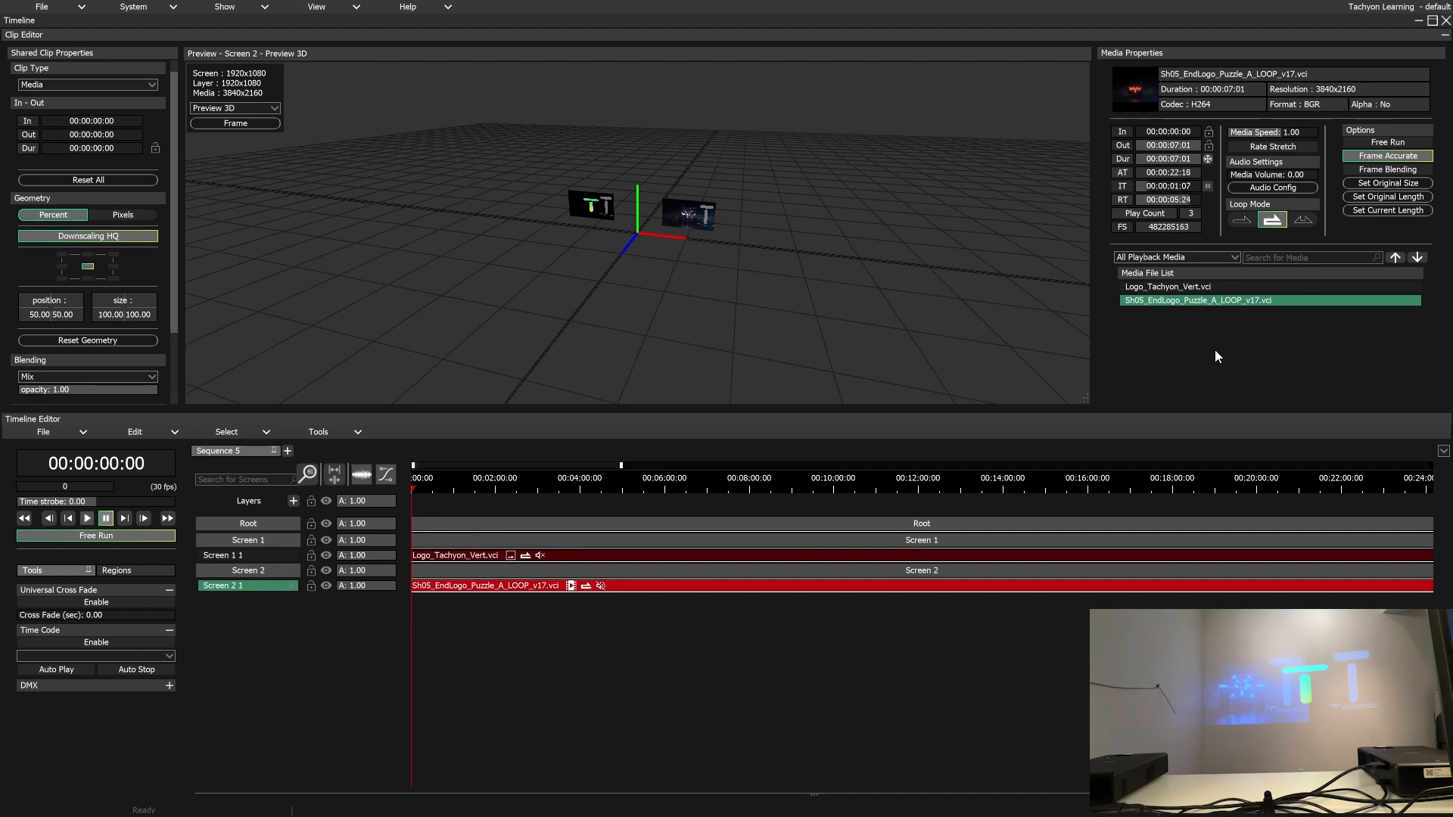
Color-correct the Logo_Tachyon_Vert.vci clip by setting its saturation to 0.00.
click(467, 558)
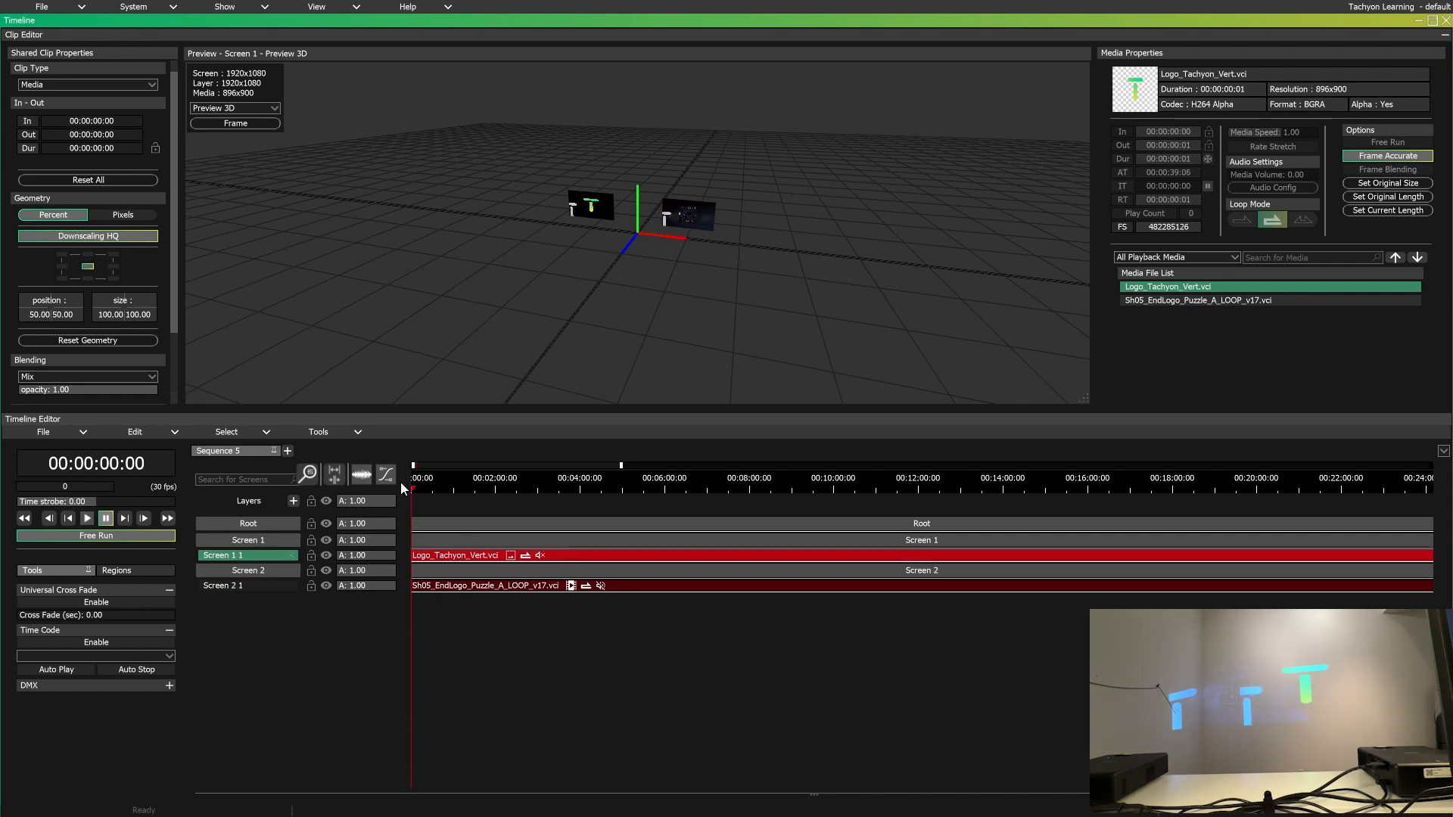
key(c)
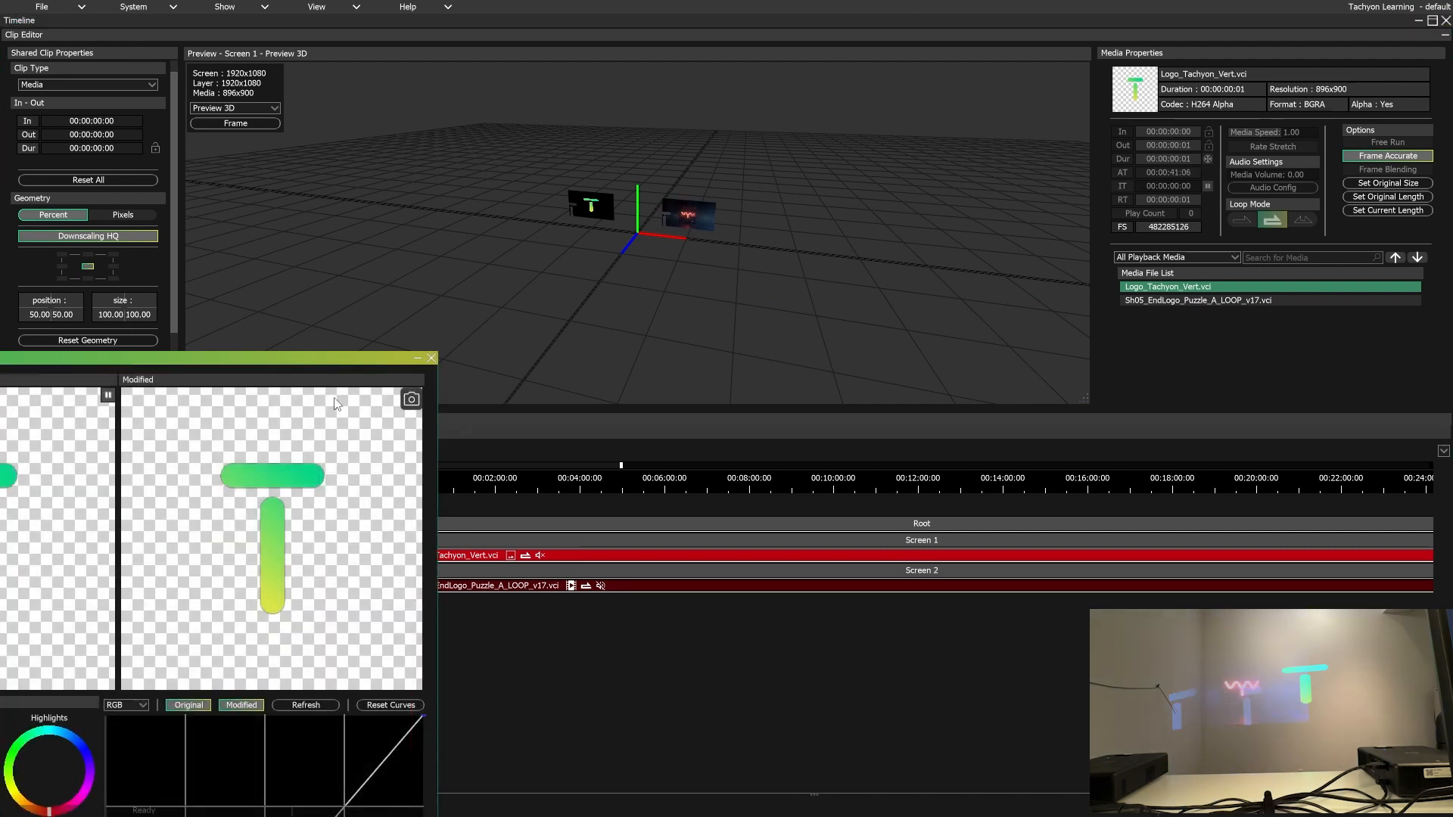
drag(243, 363, 742, 55)
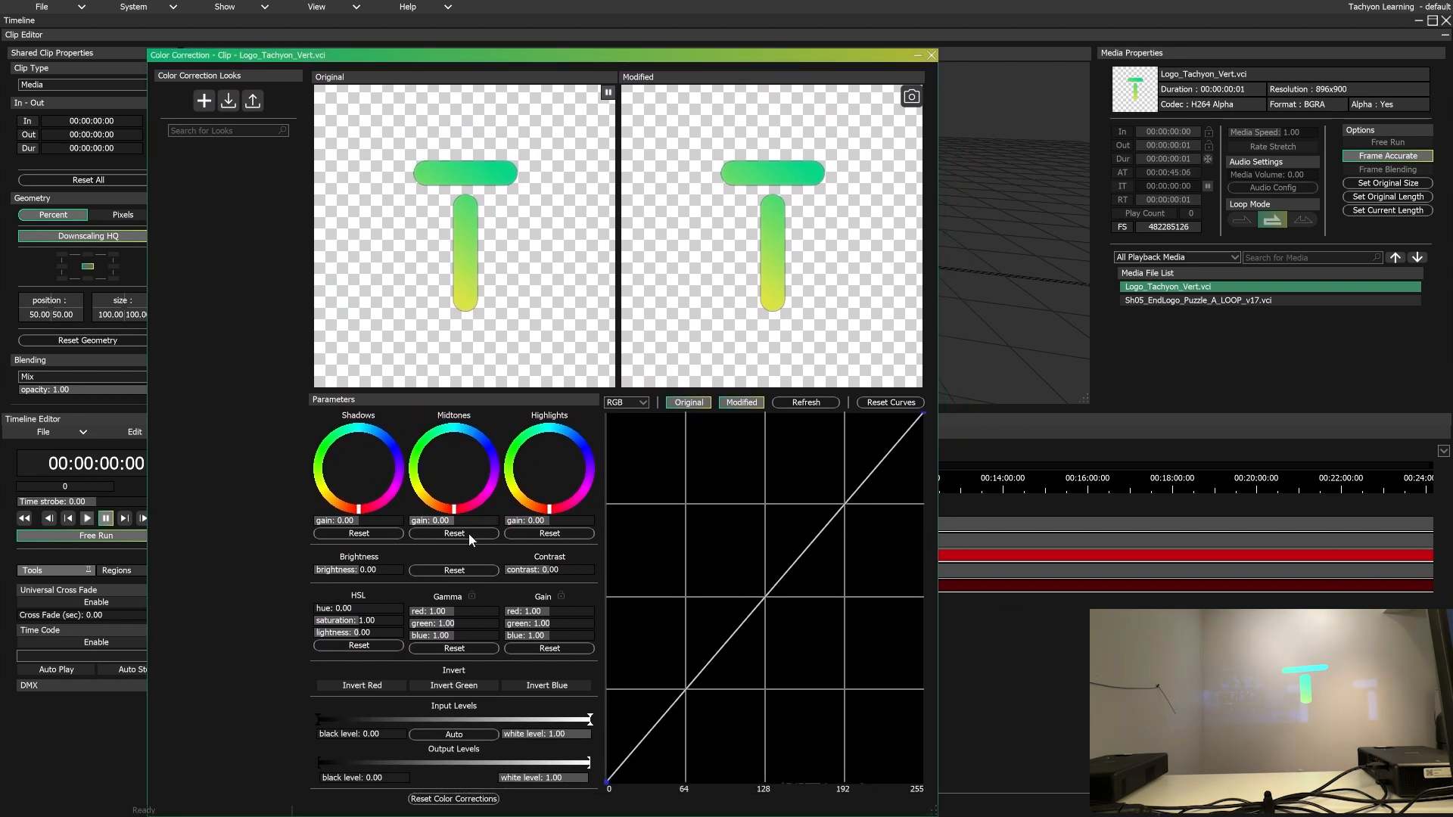
drag(363, 621, 316, 621)
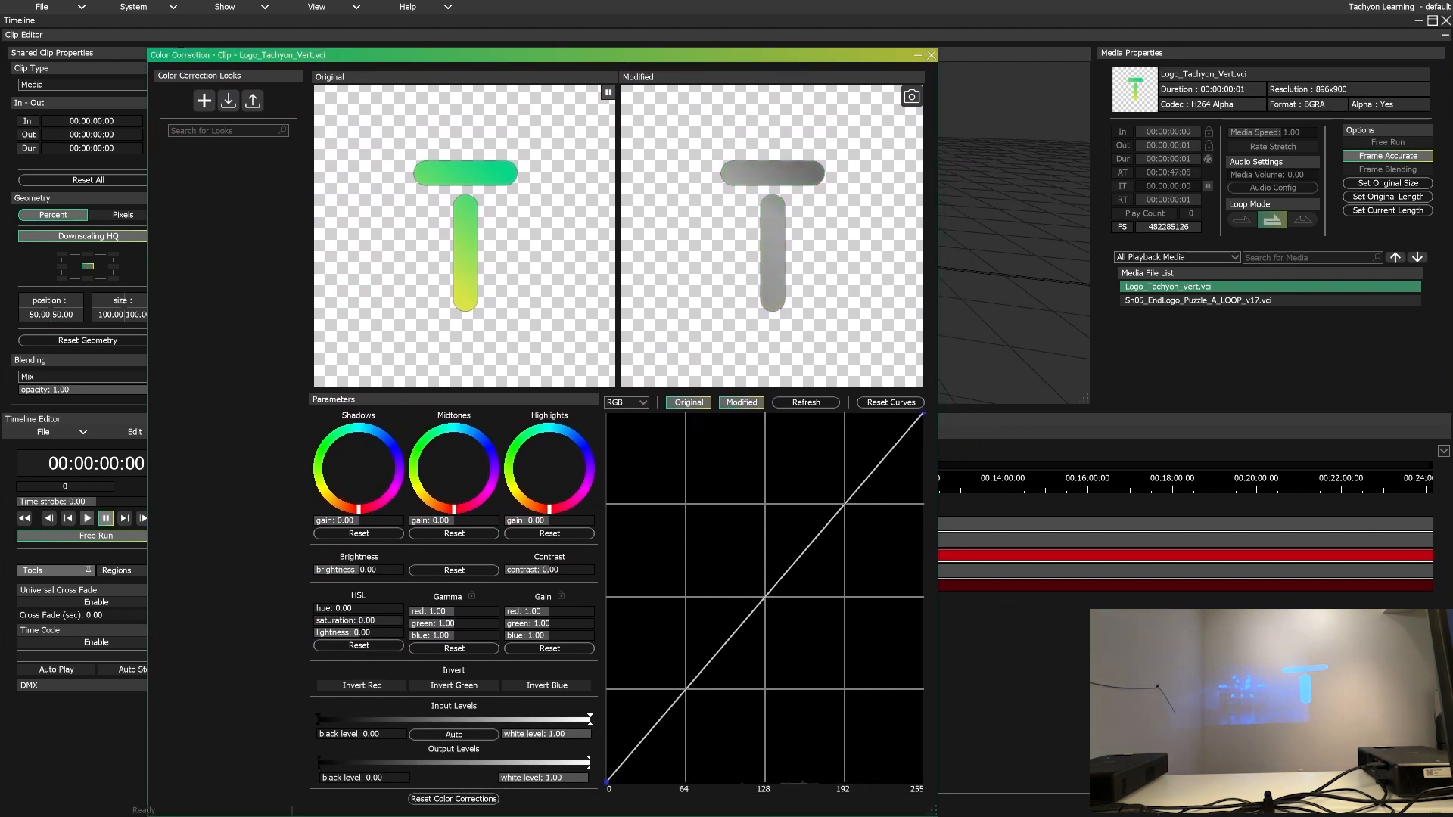
click(929, 57)
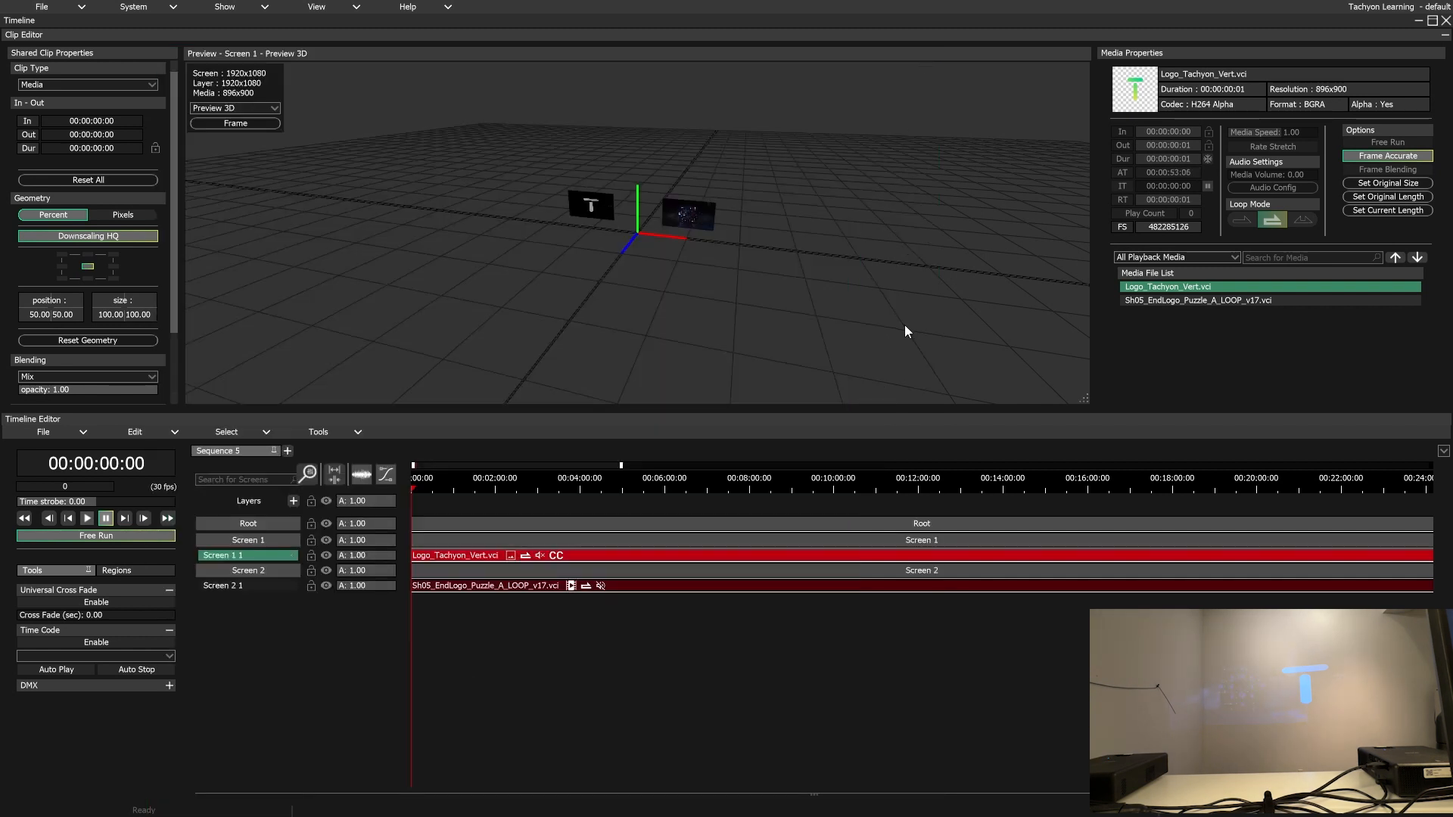
In Preview 2D, resize the Sh05_EndLogo_Puzzle clip to about 40.8 × 56.7 percent and move it to about 21.2, 29.7 percent on Screen 2.
click(557, 588)
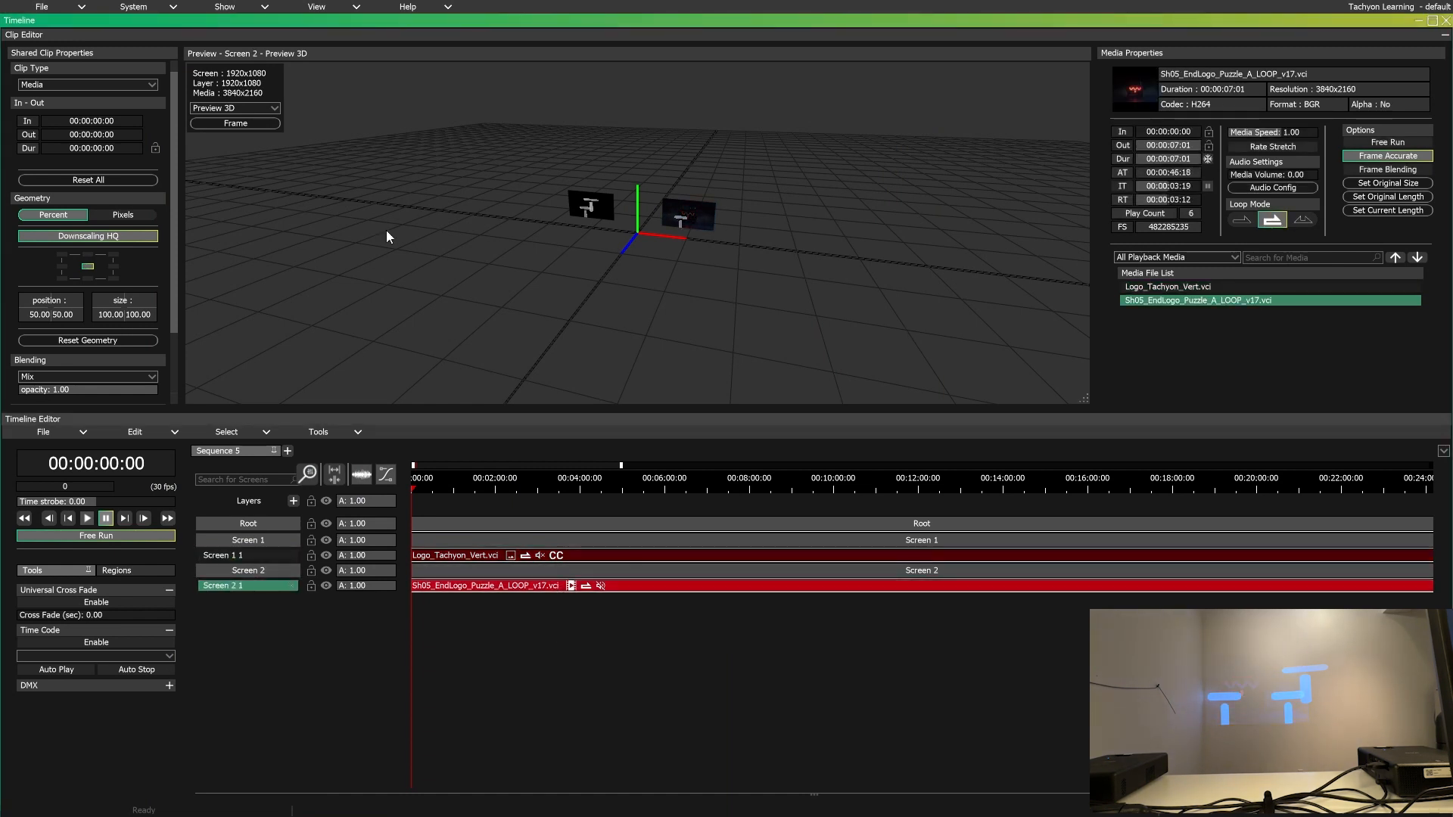
click(275, 108)
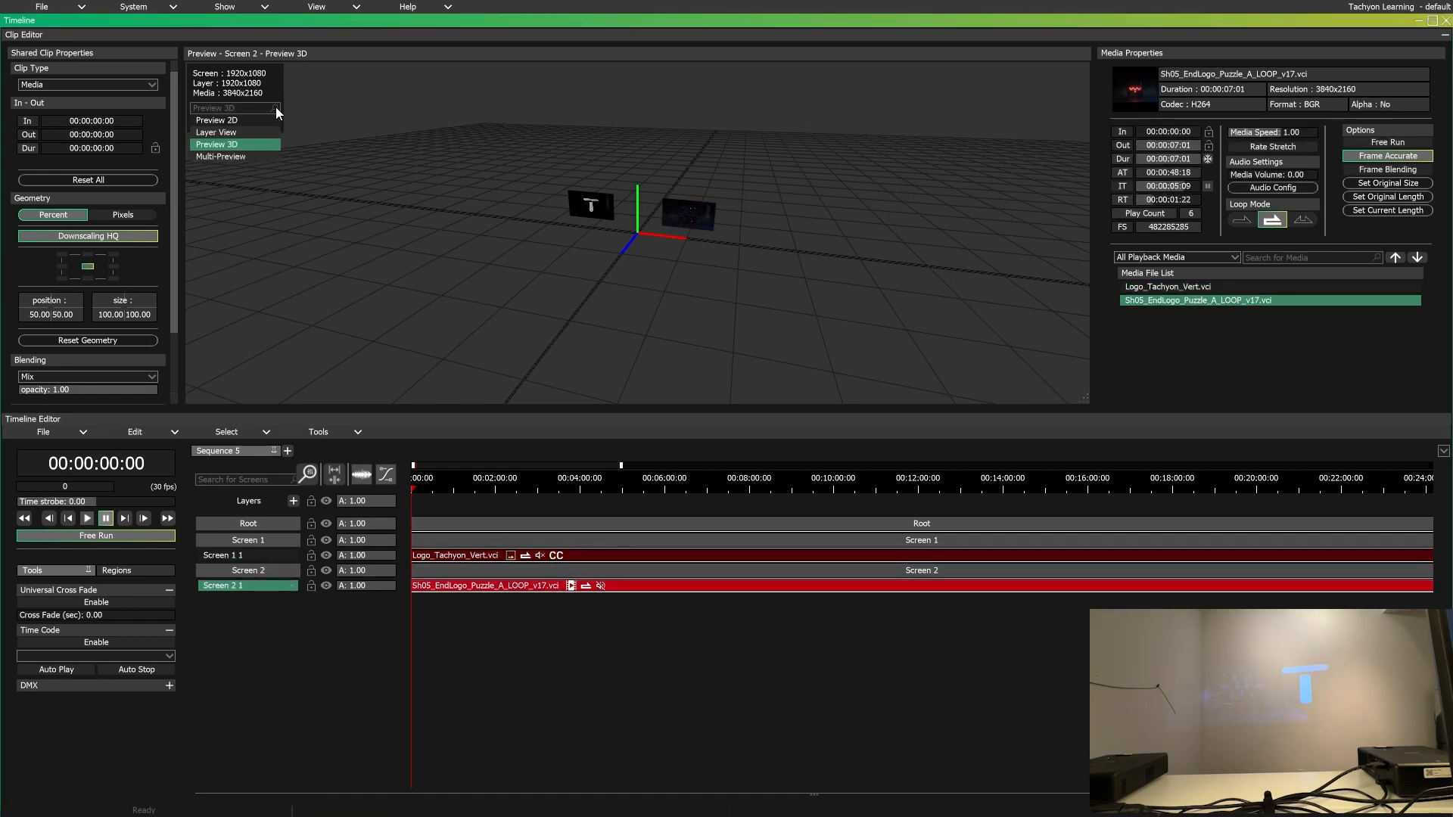
click(253, 119)
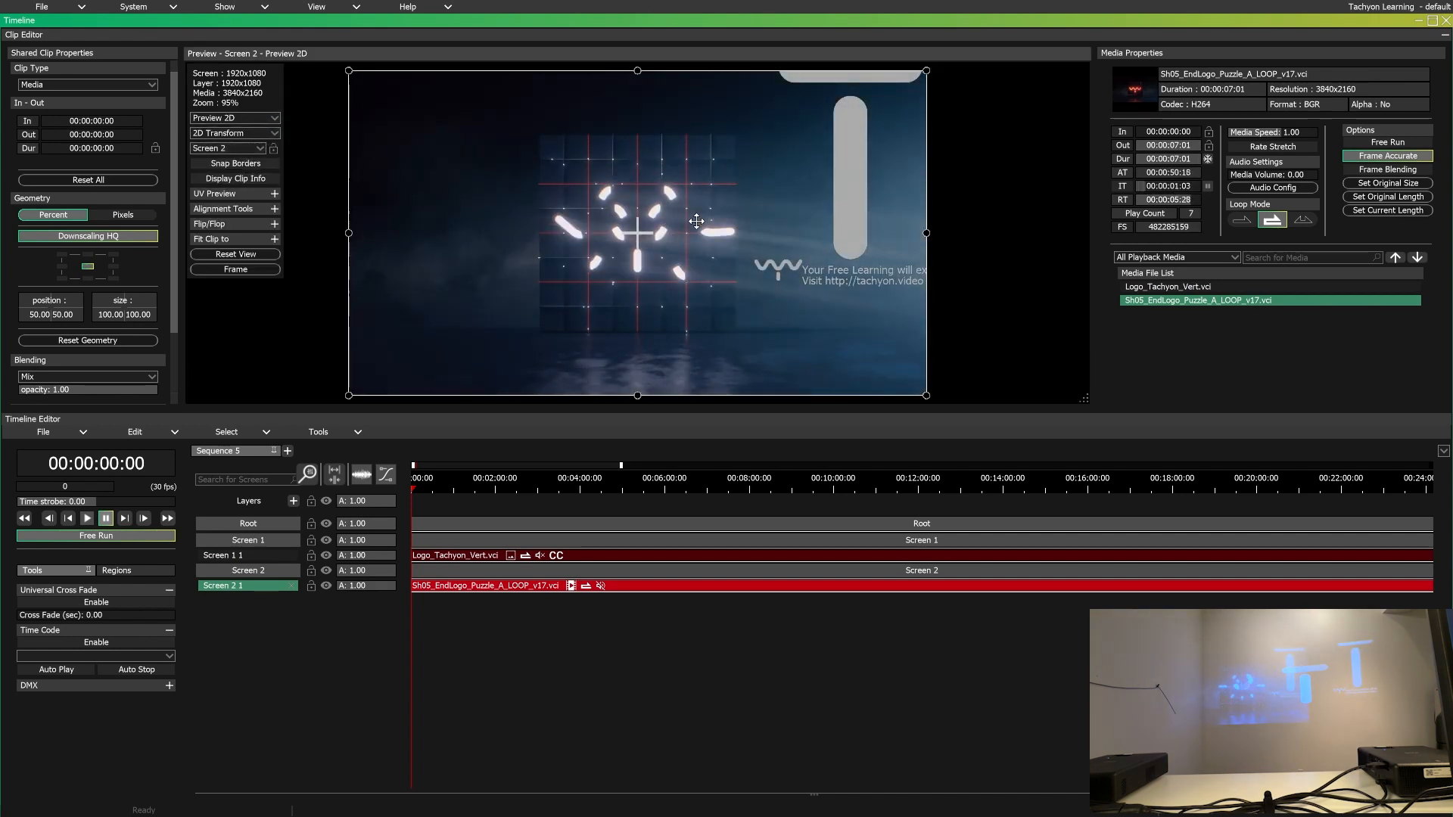
drag(926, 71, 753, 142)
drag(718, 199, 557, 265)
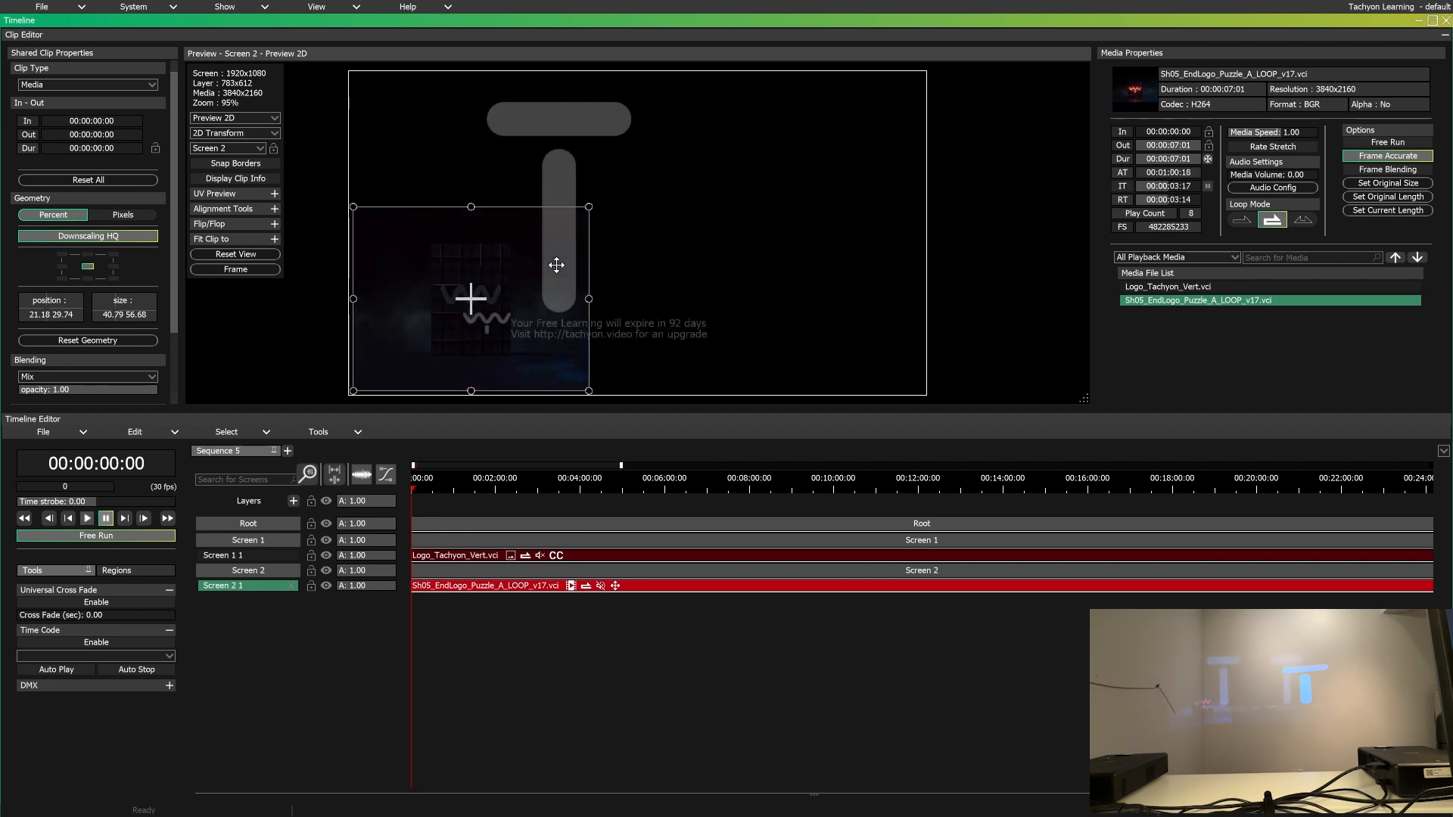